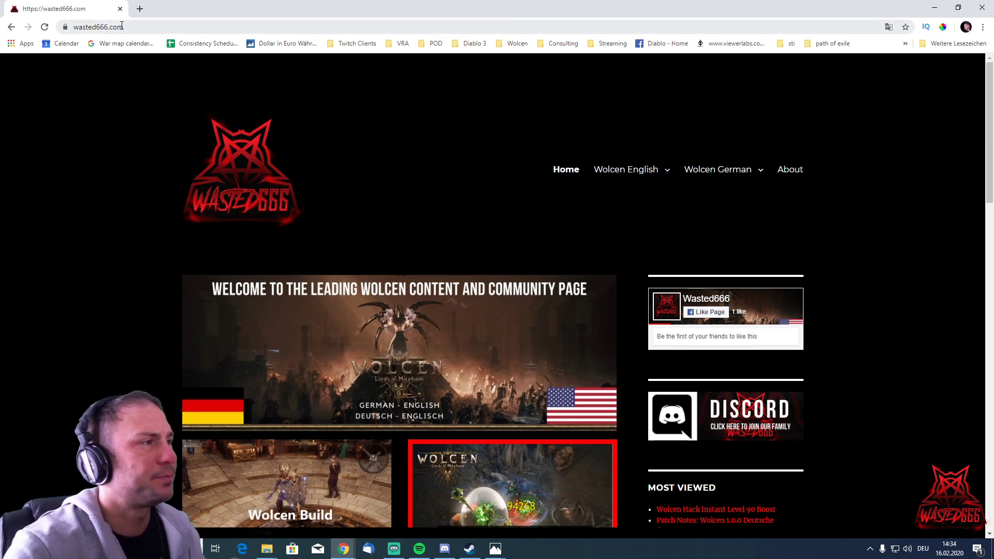
- Open the Wolcen Hack Instant Level 90 Boost post on wasted666.com and scroll to STEP1
click(122, 26)
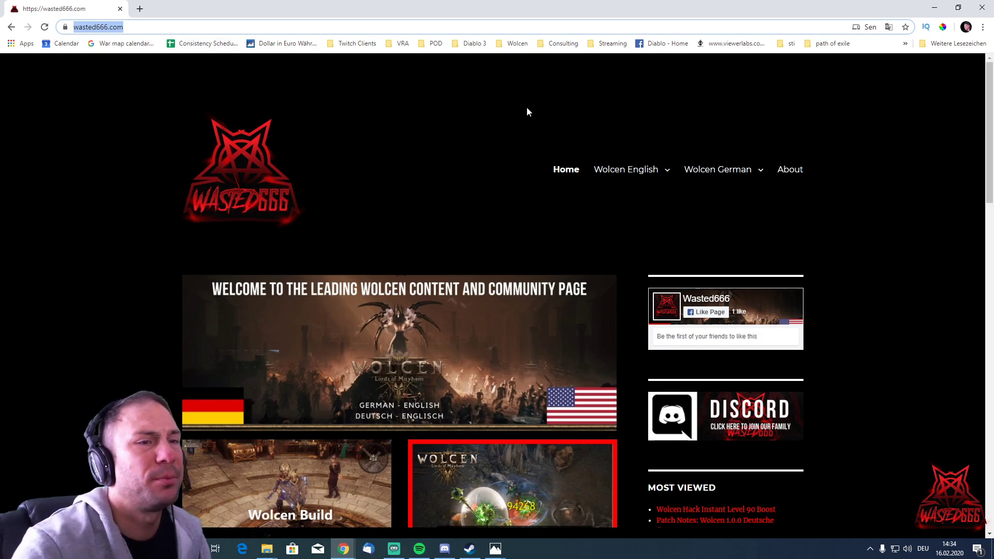
mouse_move(617, 170)
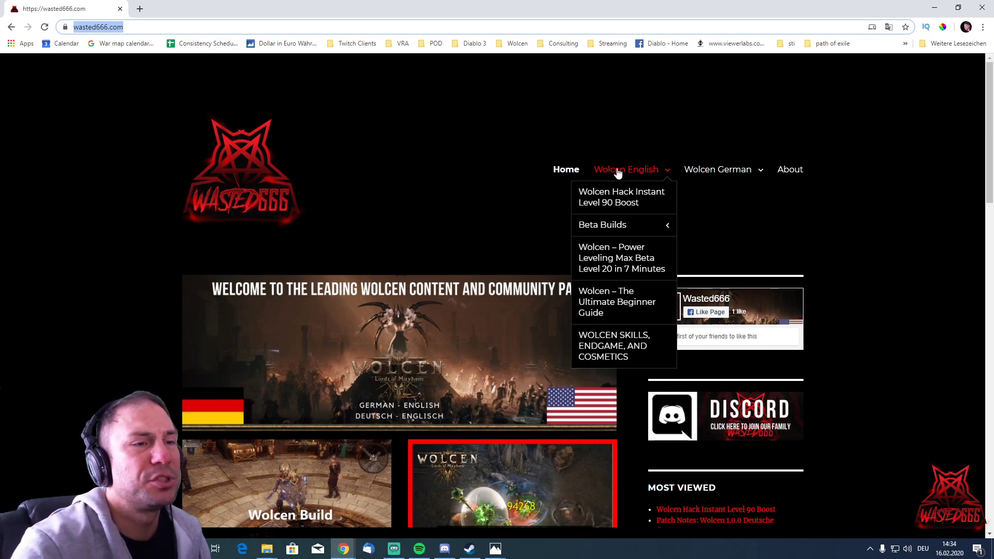
click(622, 205)
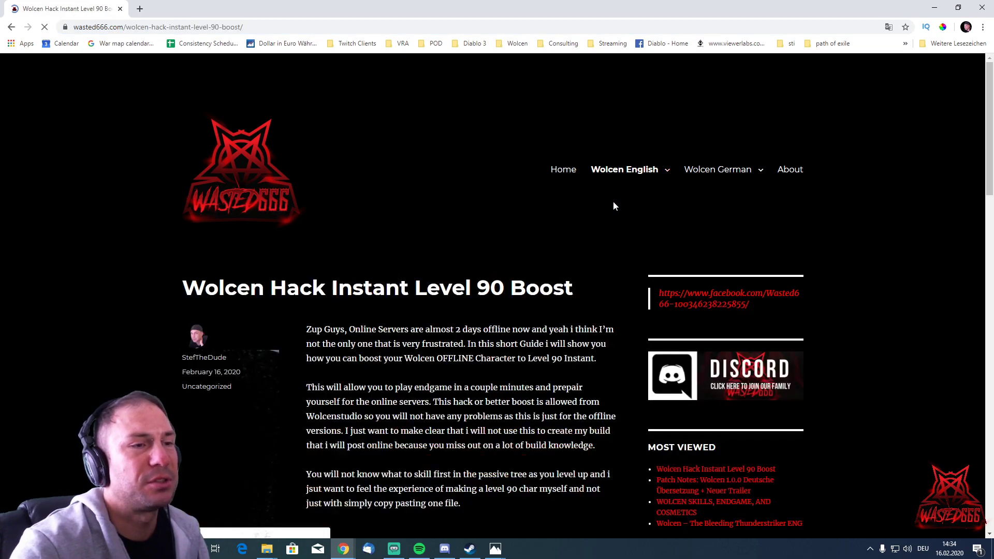
scroll(165, 303, down, 1)
scroll(165, 303, down, 4)
scroll(109, 171, up, 3)
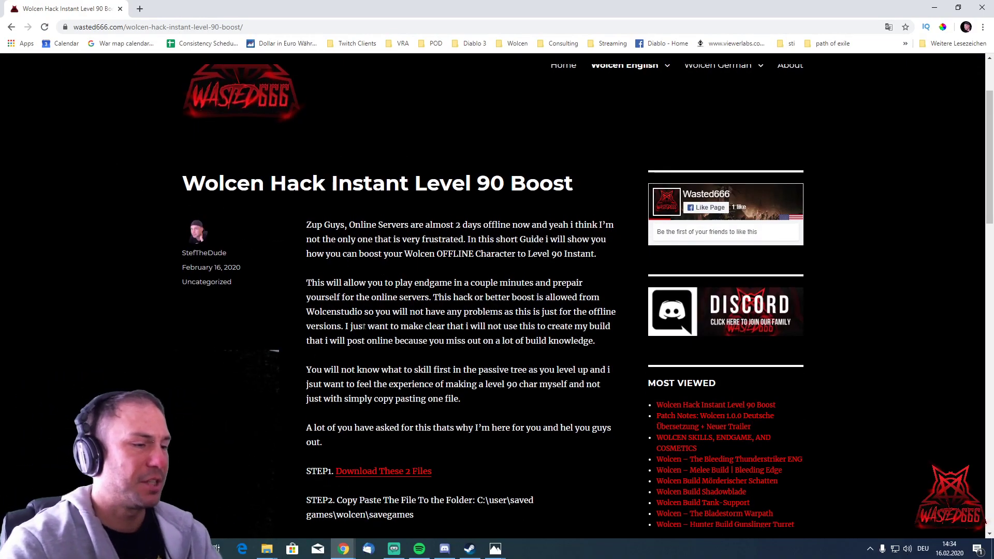
scroll(292, 338, down, 3)
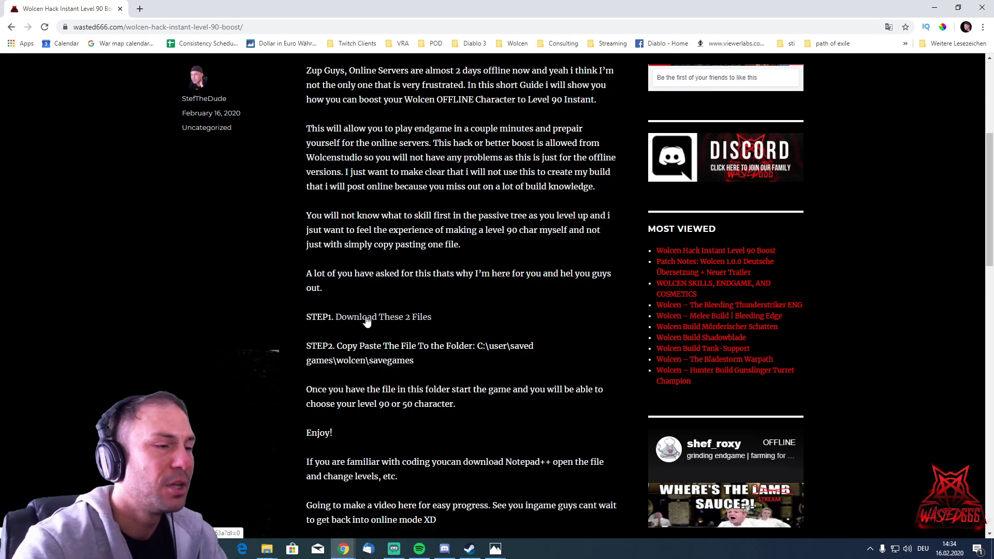
- Download the Dropbox 'Wolcen Level 90 Char' folder as a zip to the Desktop via Direkt herunterladen
click(376, 318)
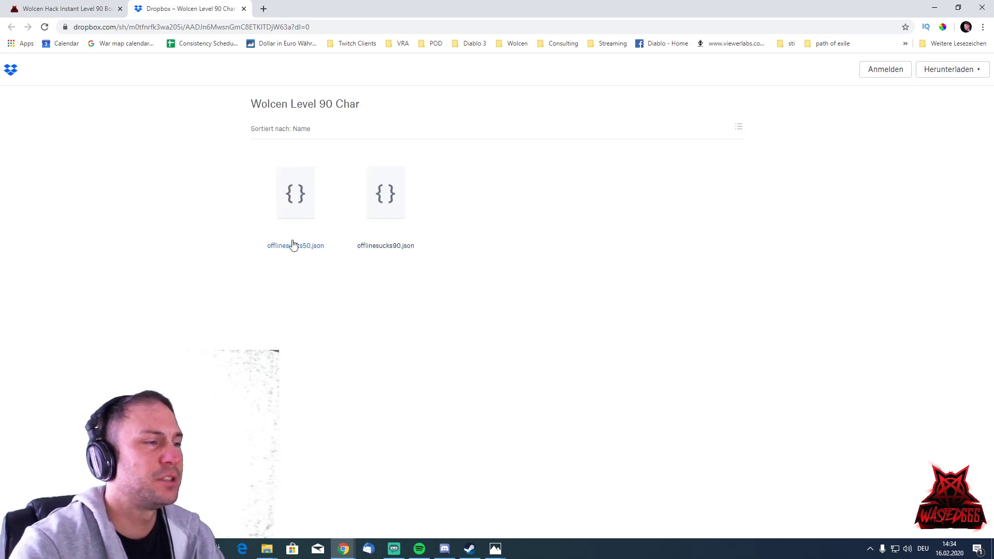
click(947, 72)
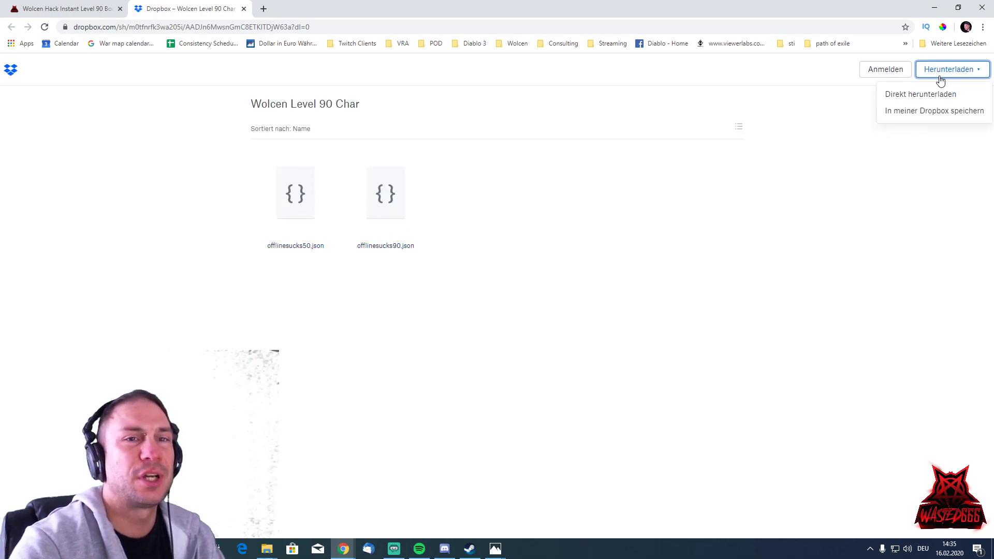
click(913, 96)
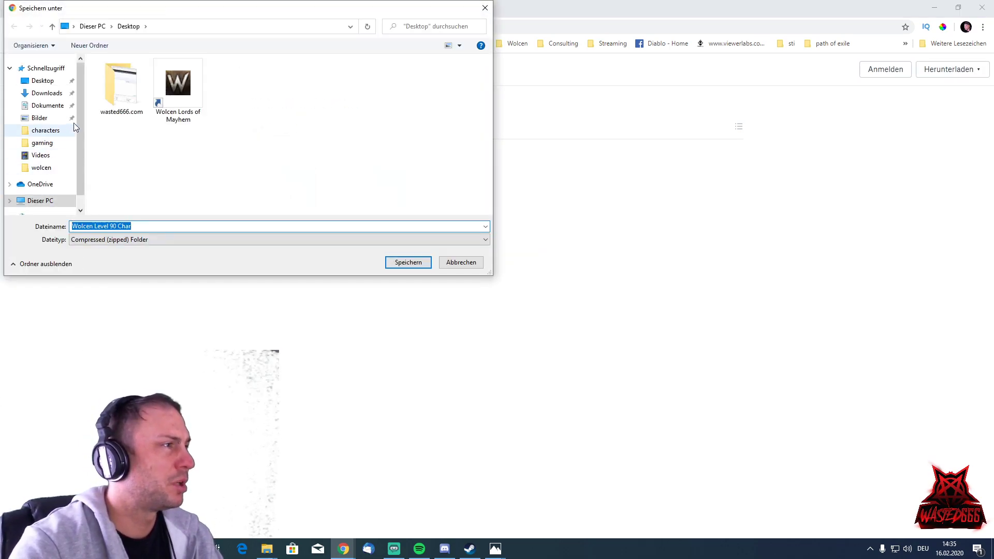
click(42, 81)
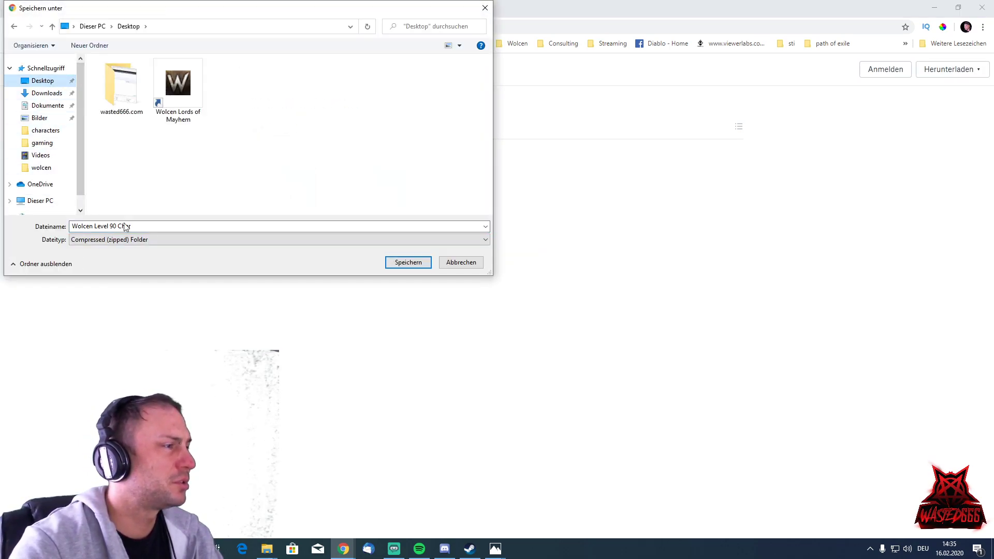
click(388, 262)
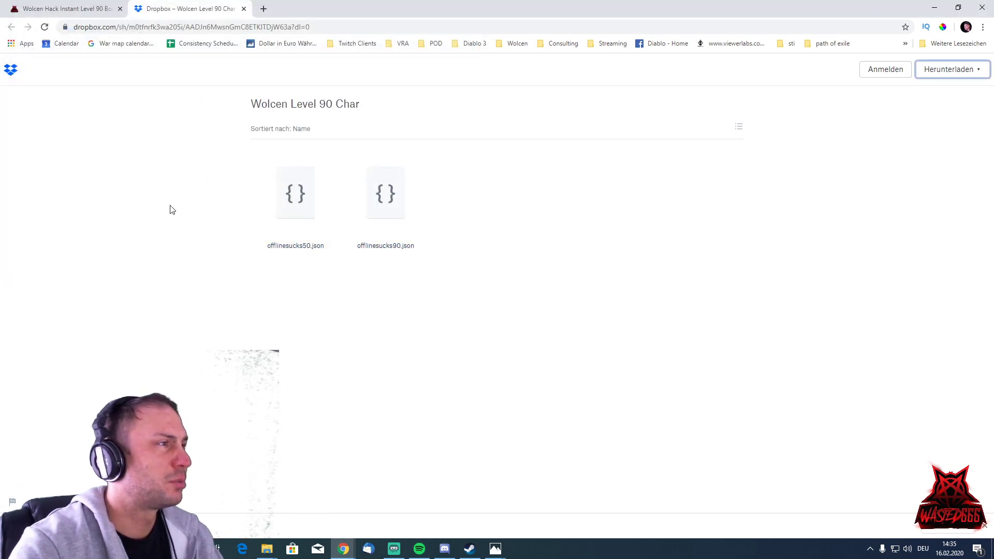
click(164, 129)
click(934, 7)
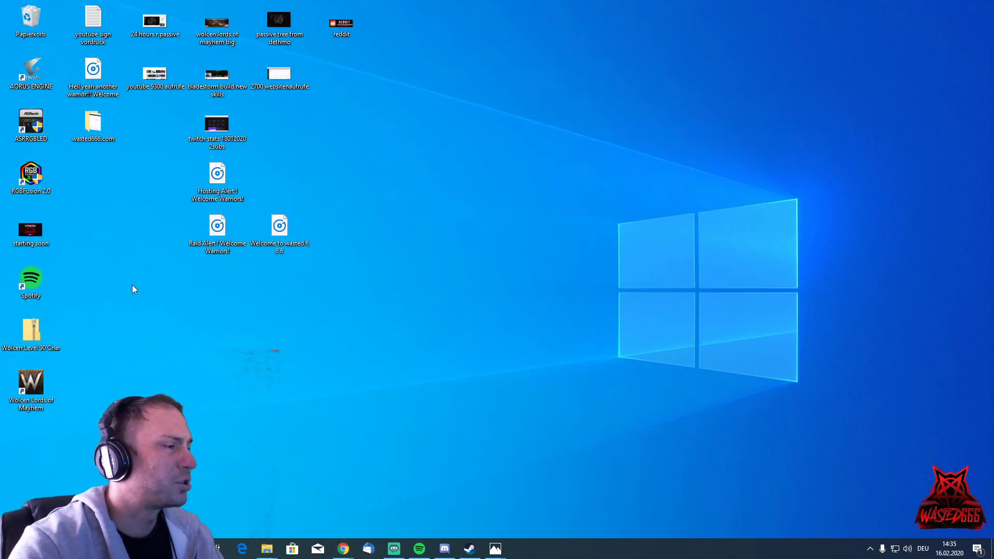
- Move the Wolcen Level 90 Char zip mid-desktop and confirm it holds offlinesucks50.json and offlinesucks90.json
drag(36, 336, 468, 258)
double_click(456, 227)
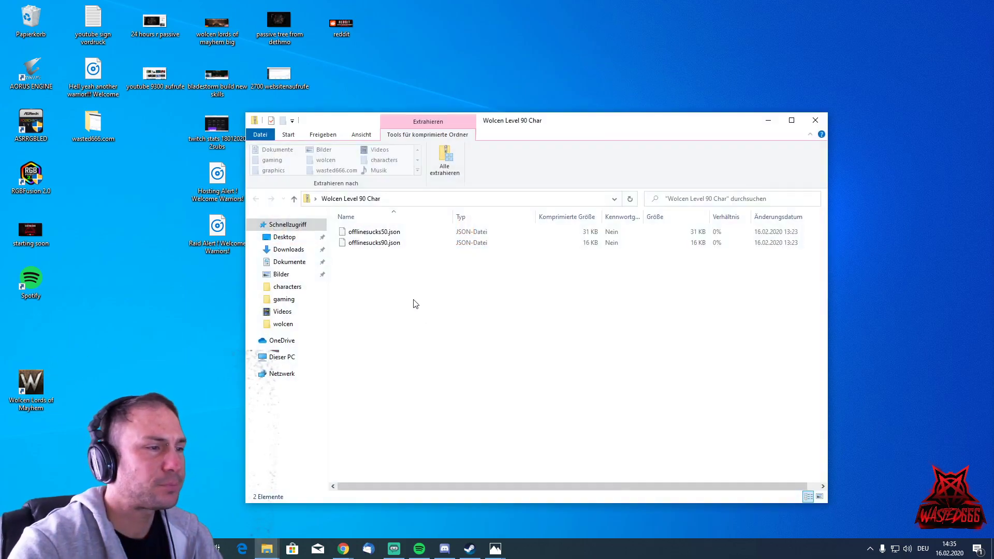
click(375, 243)
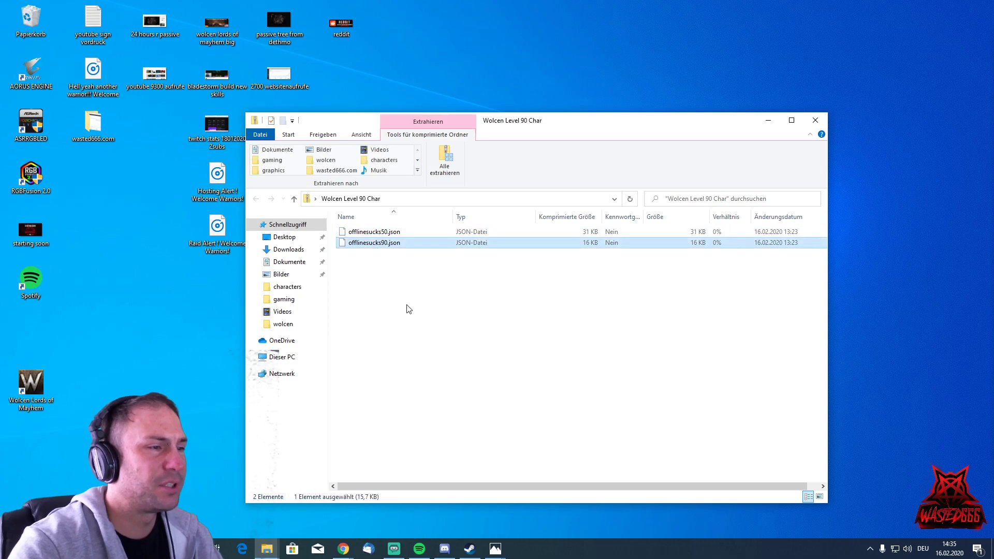
drag(589, 132, 628, 146)
click(854, 134)
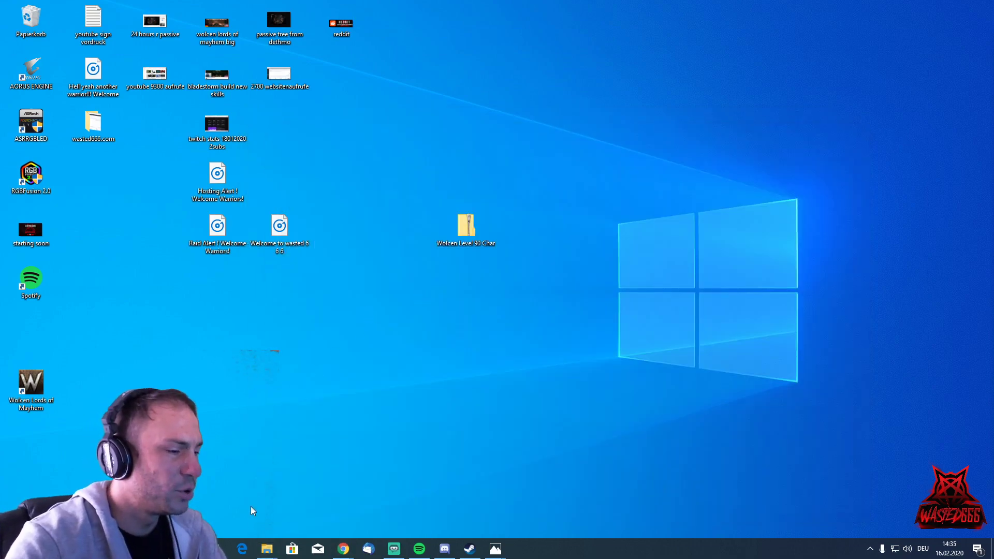
- Open a File Explorer window on Dokumente and go to the local C: drive
click(10, 549)
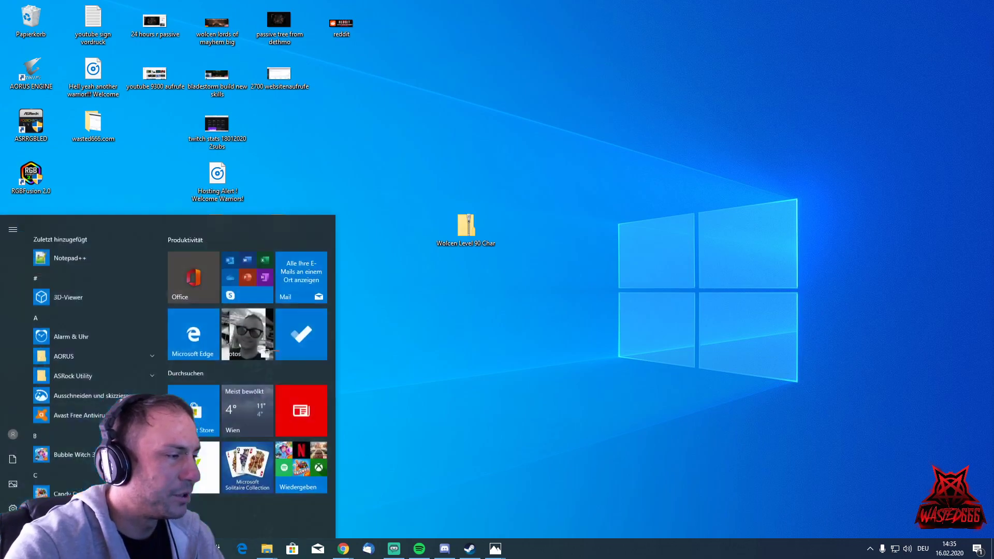
click(13, 450)
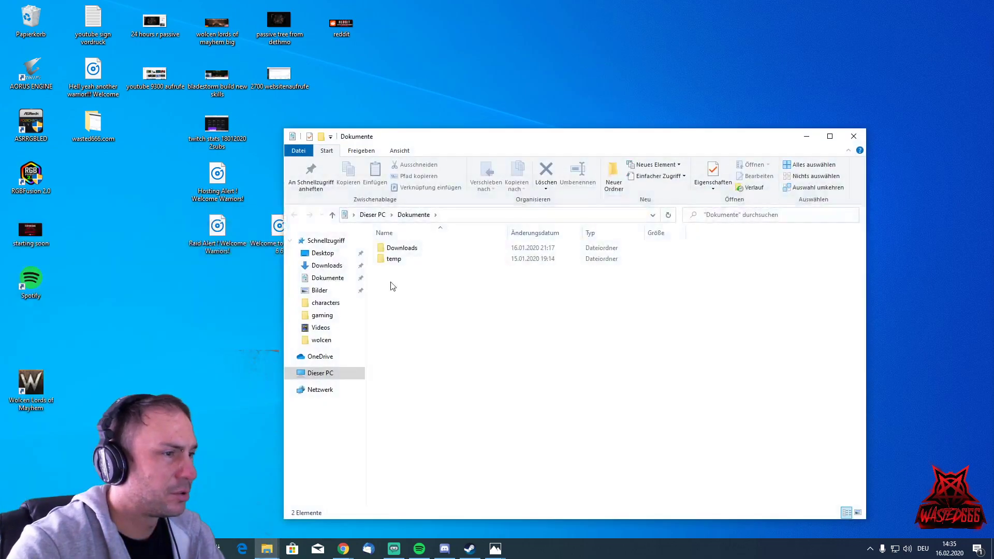
drag(464, 149, 419, 132)
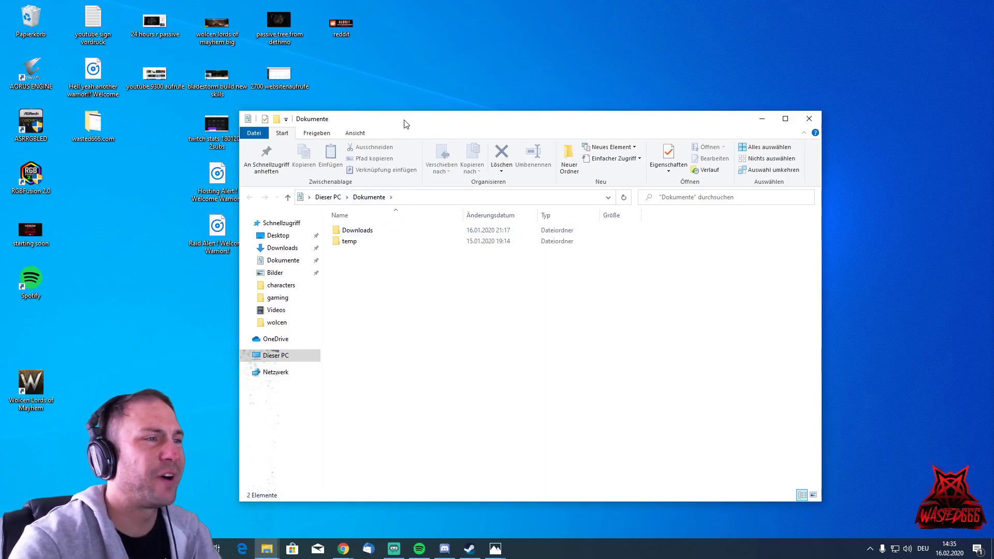
drag(406, 123, 394, 118)
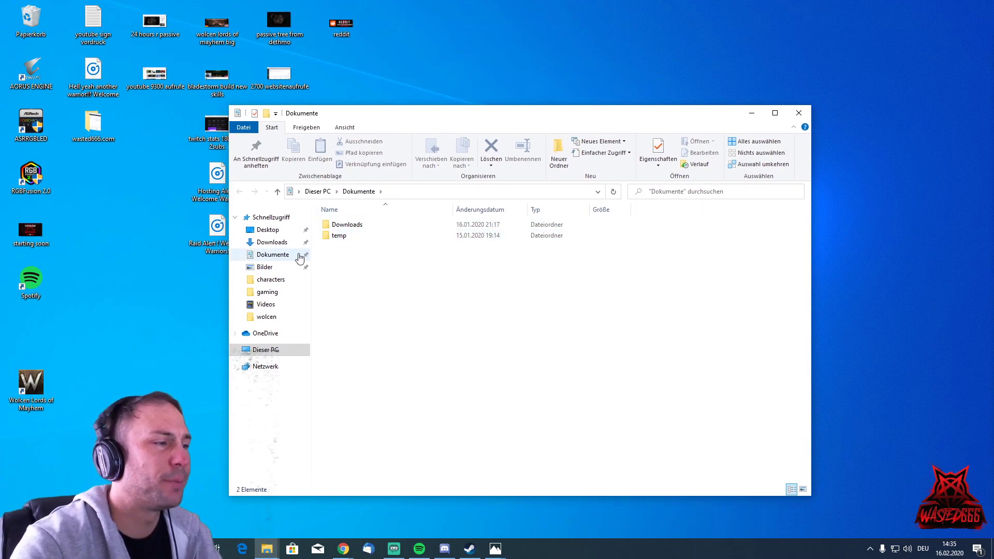
click(265, 349)
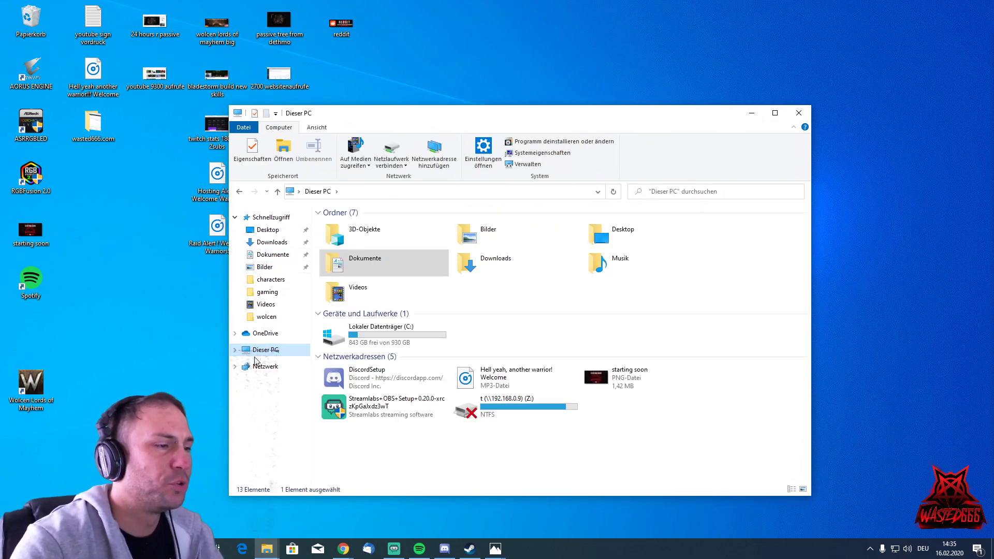
click(384, 334)
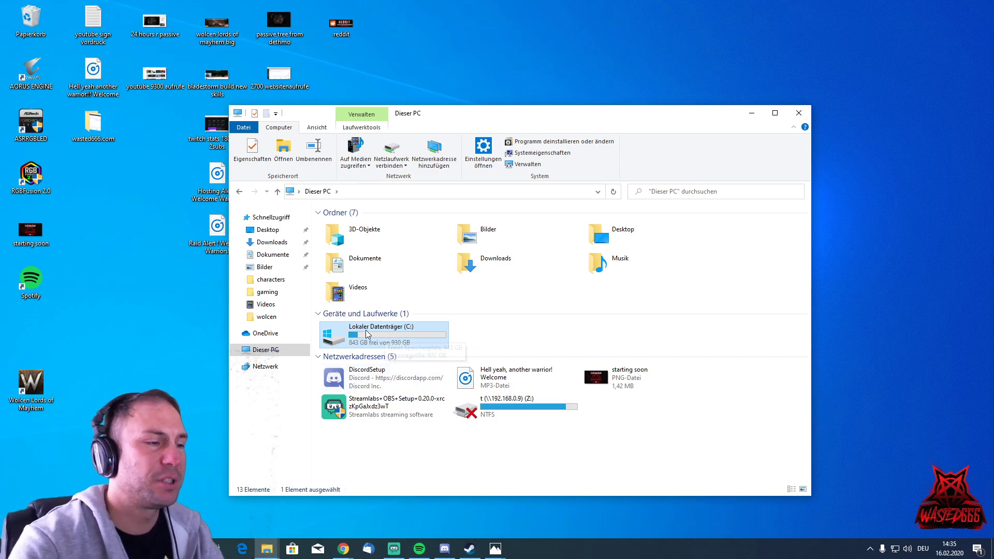
double_click(369, 331)
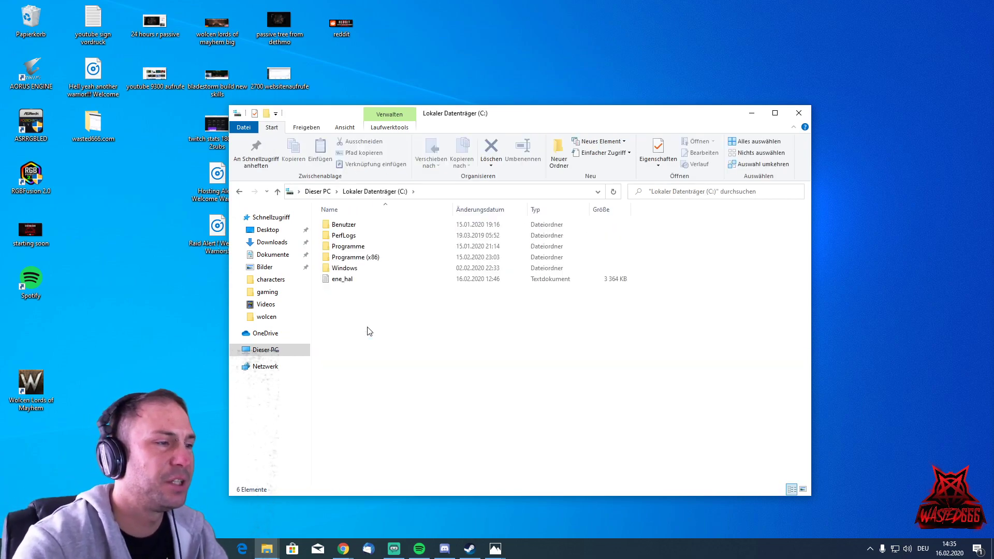
- Navigate through Benutzer, the user folder, Gespeicherte Spiele, wolcen and savegames into characters
double_click(349, 227)
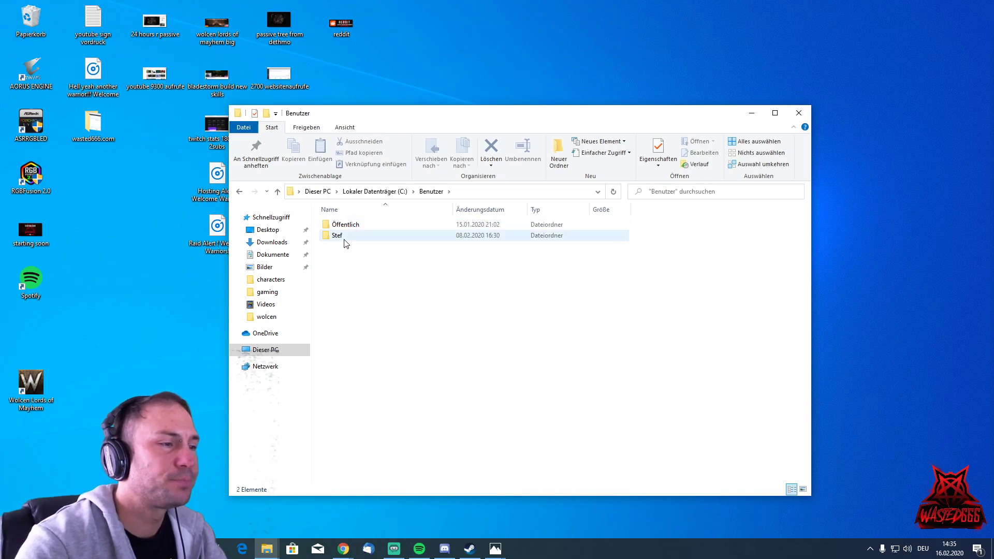
double_click(343, 236)
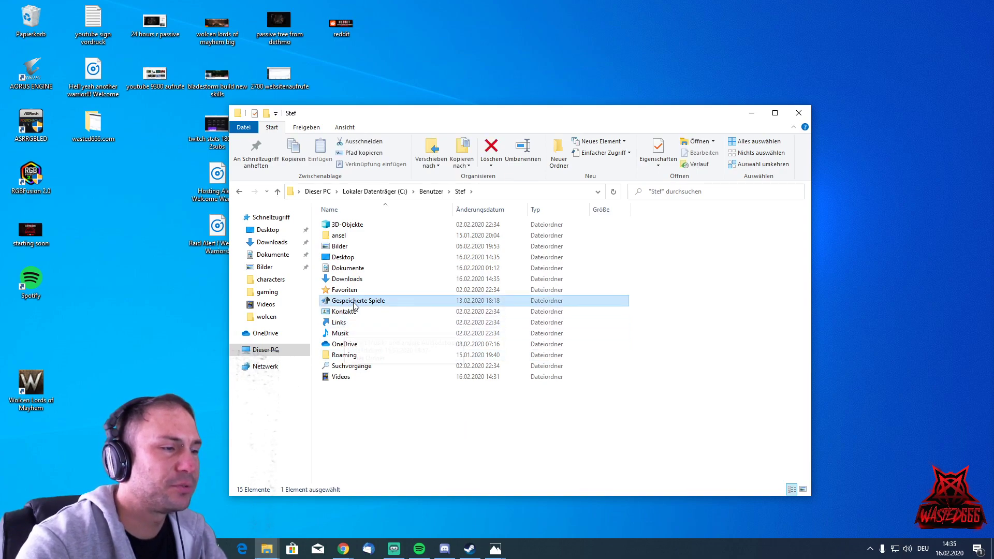
double_click(356, 307)
double_click(341, 227)
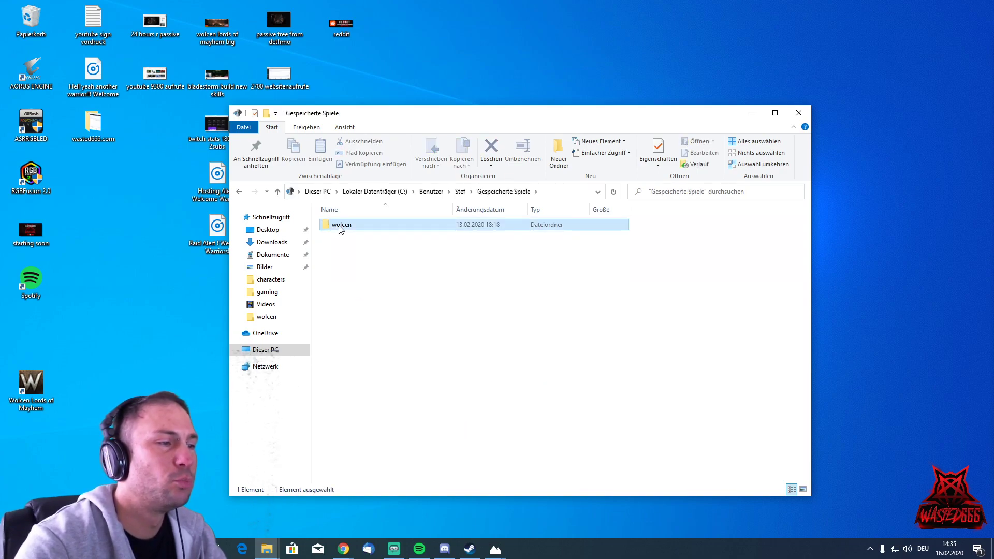
double_click(346, 235)
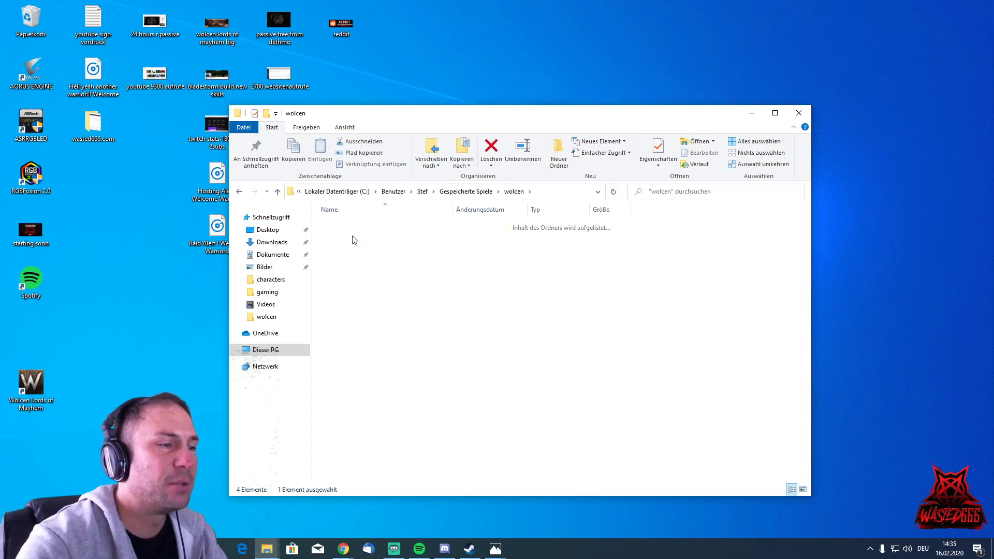
drag(433, 128, 562, 135)
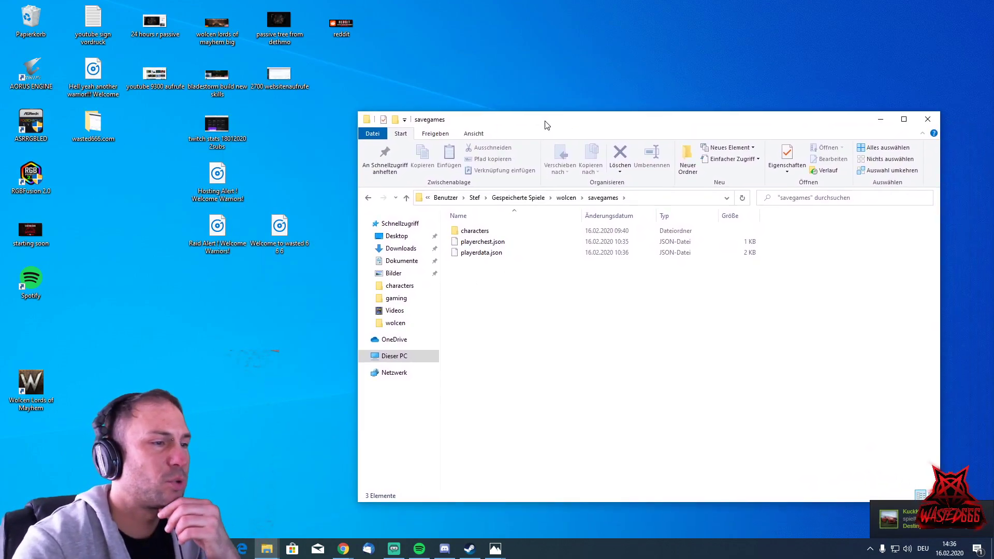
double_click(478, 230)
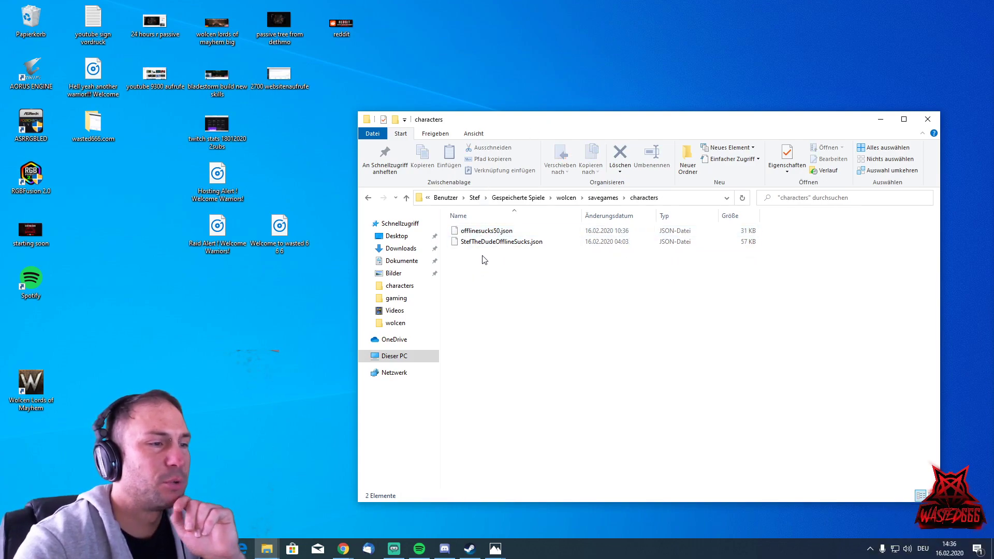
- Move the characters window aside and select the Wolcen Level 90 Char archive on the desktop
click(481, 230)
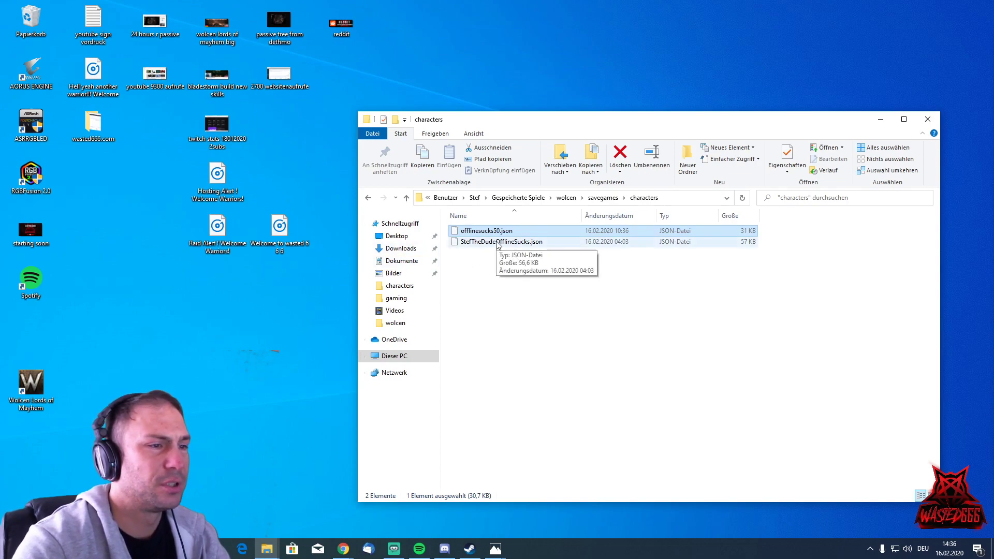
click(487, 282)
drag(514, 123, 477, 268)
click(132, 217)
click(470, 238)
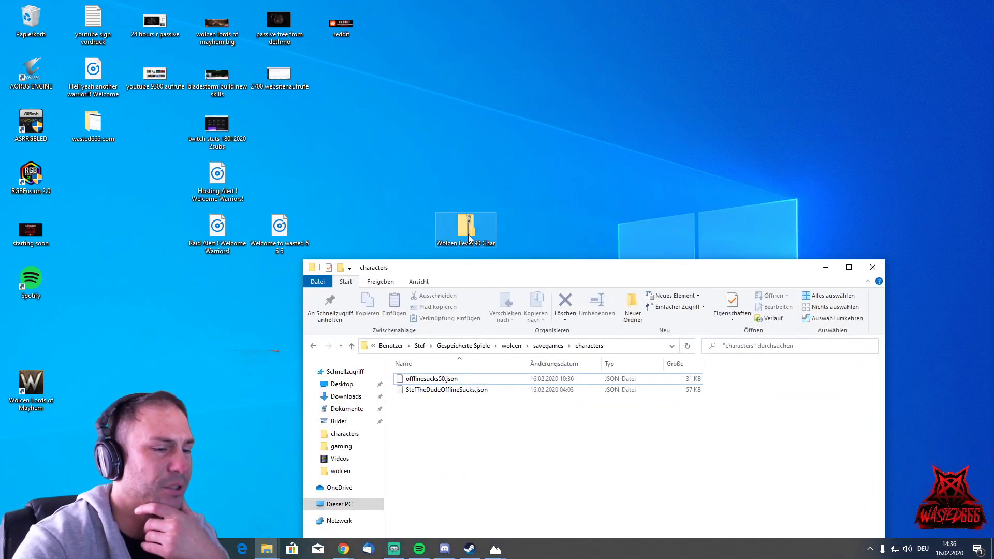
- Copy both JSON files from the archive into the characters folder, replacing the existing file
double_click(469, 238)
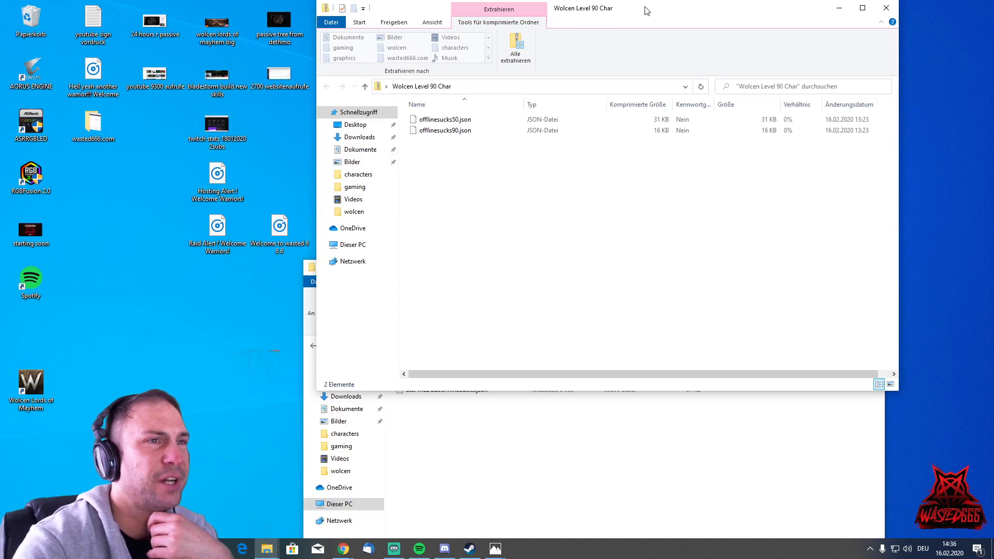
drag(646, 11, 358, 23)
click(660, 282)
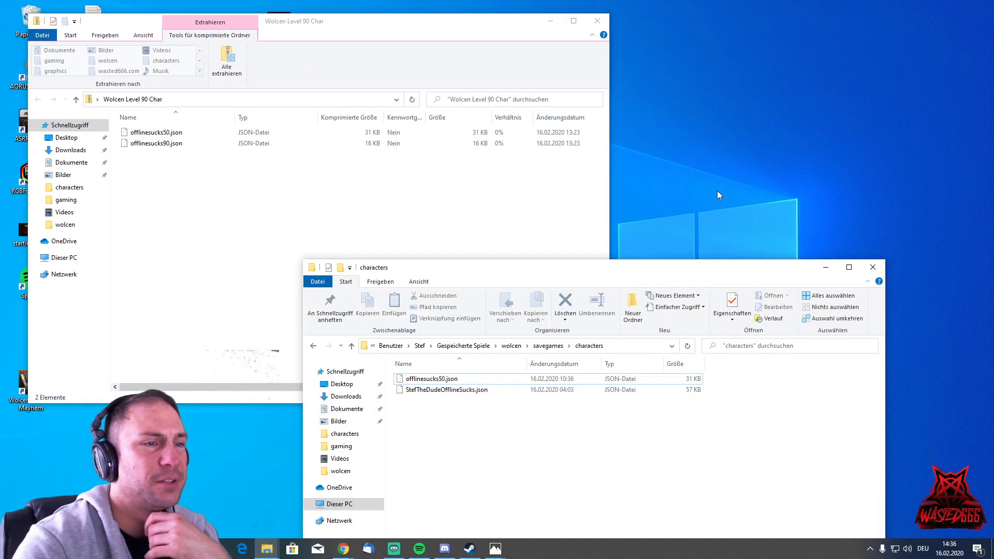
drag(171, 174, 619, 489)
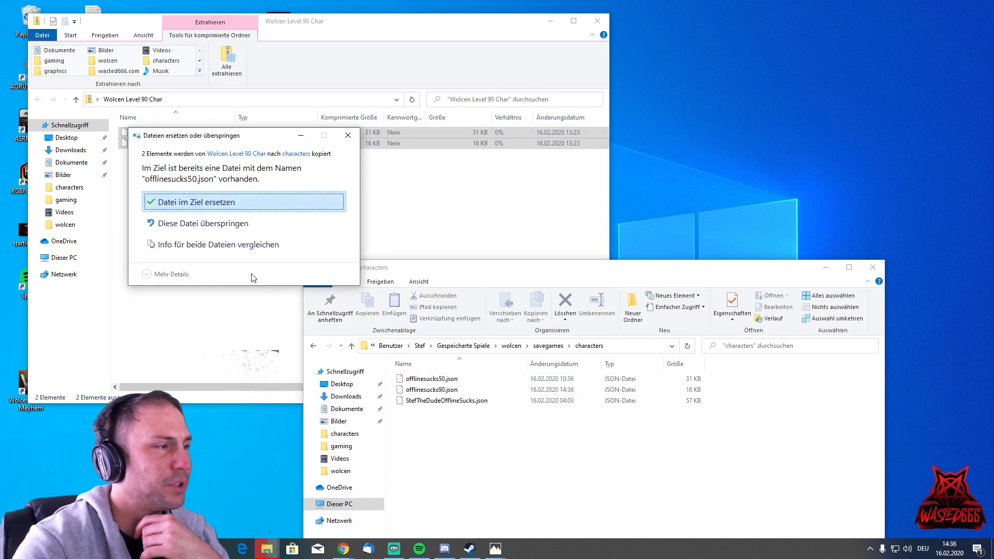
click(202, 210)
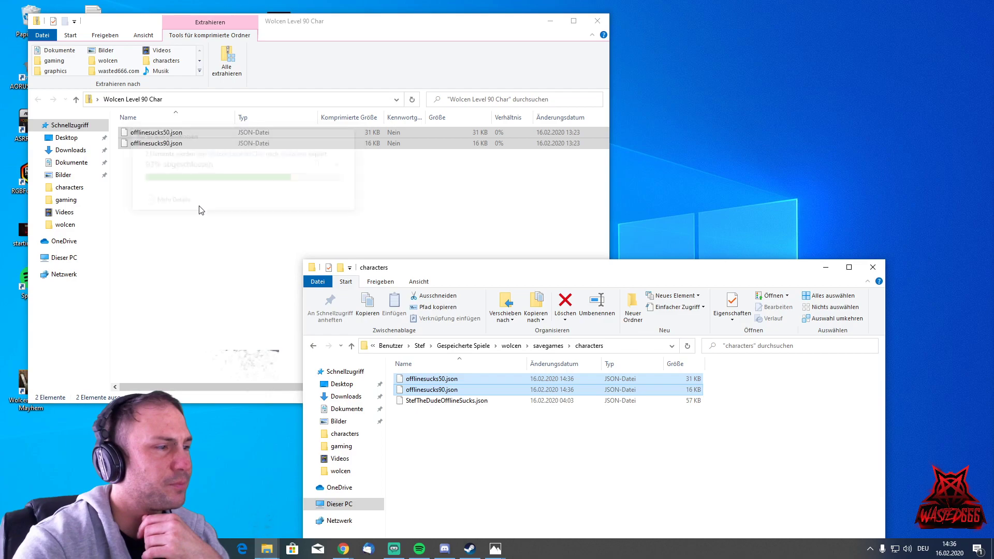
- Check offlinesucks50.json and offlinesucks90.json are in characters, then close the archive window
drag(578, 281, 598, 108)
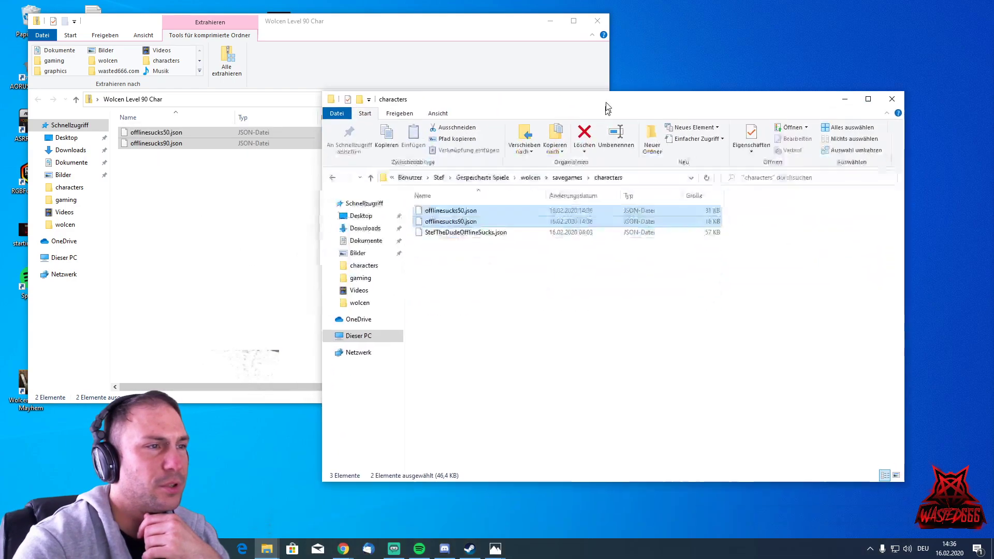
click(530, 279)
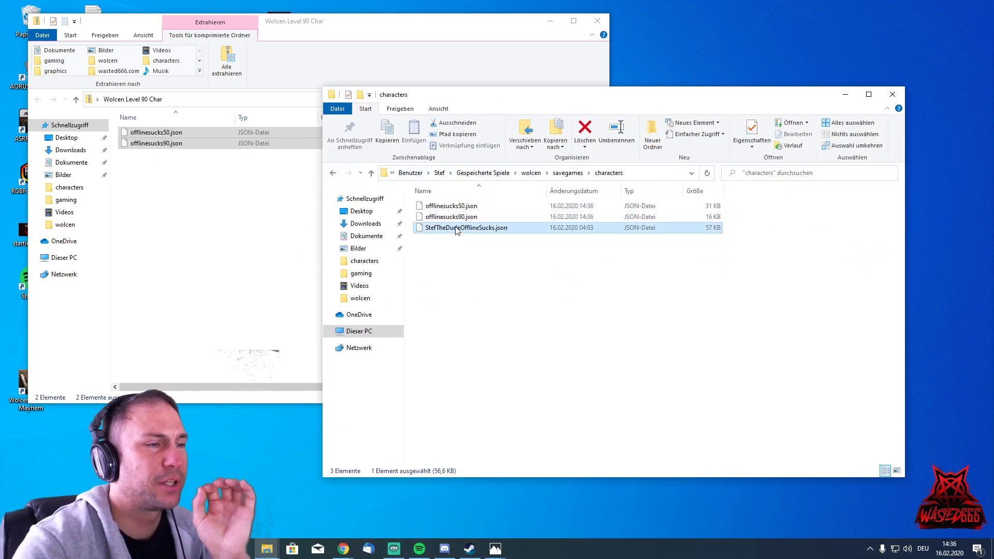
click(454, 209)
click(454, 217)
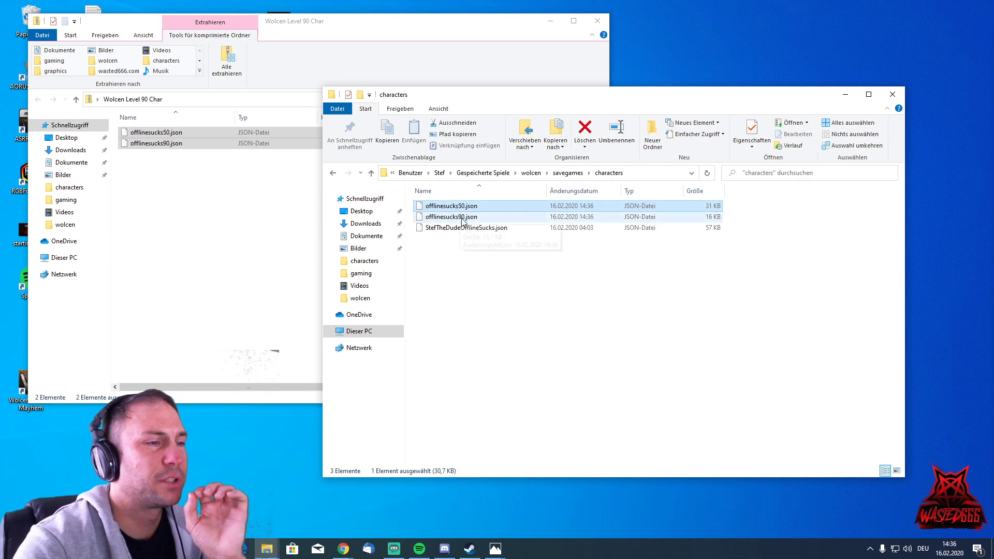
click(511, 303)
click(596, 21)
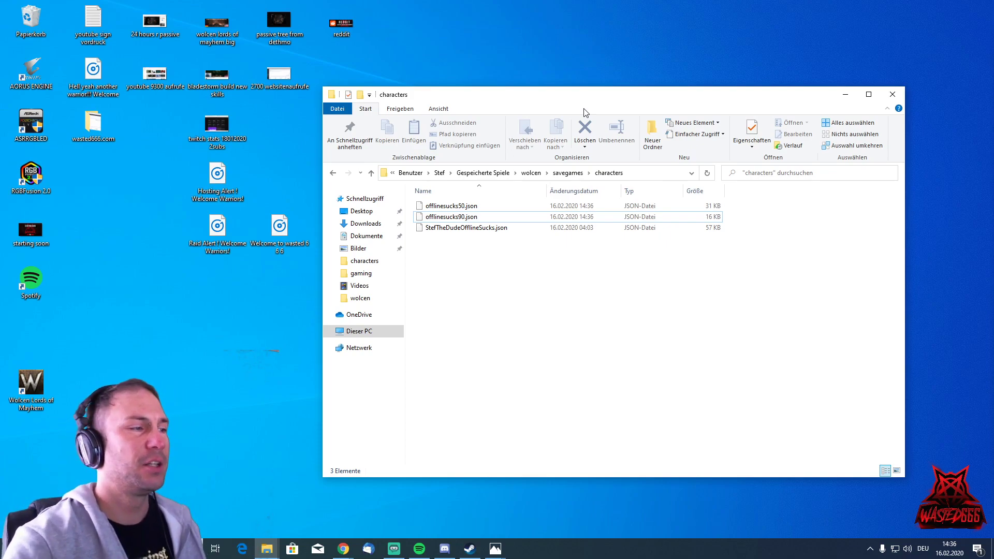
- Open a maximized Chrome window and search Google for 'notepad ++'
click(183, 322)
mouse_move(343, 550)
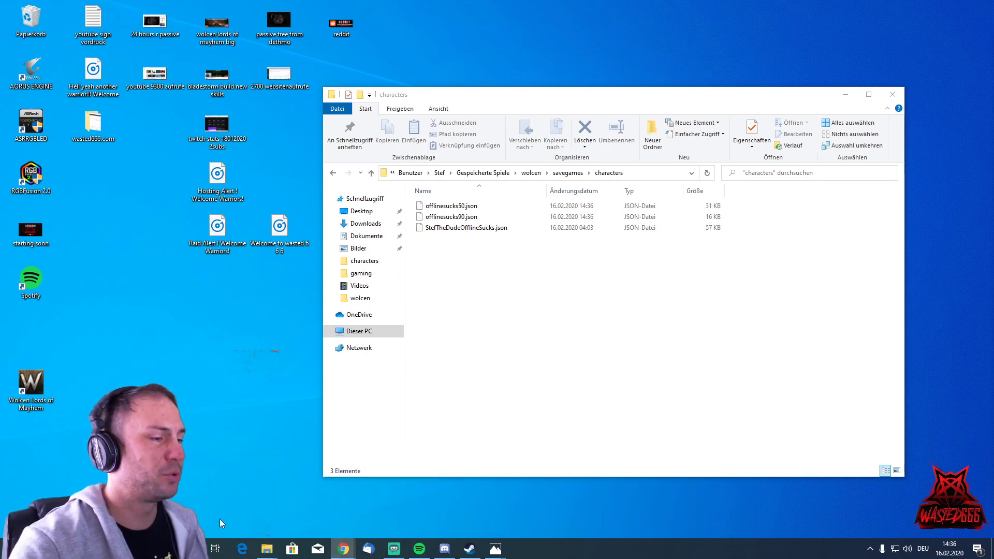
middle_click(343, 549)
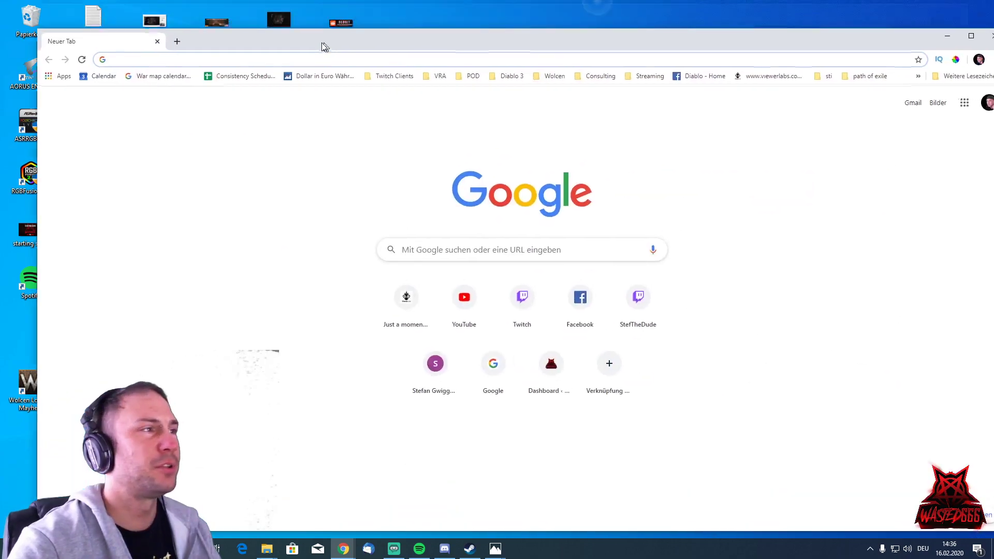
double_click(324, 47)
text(google.com)
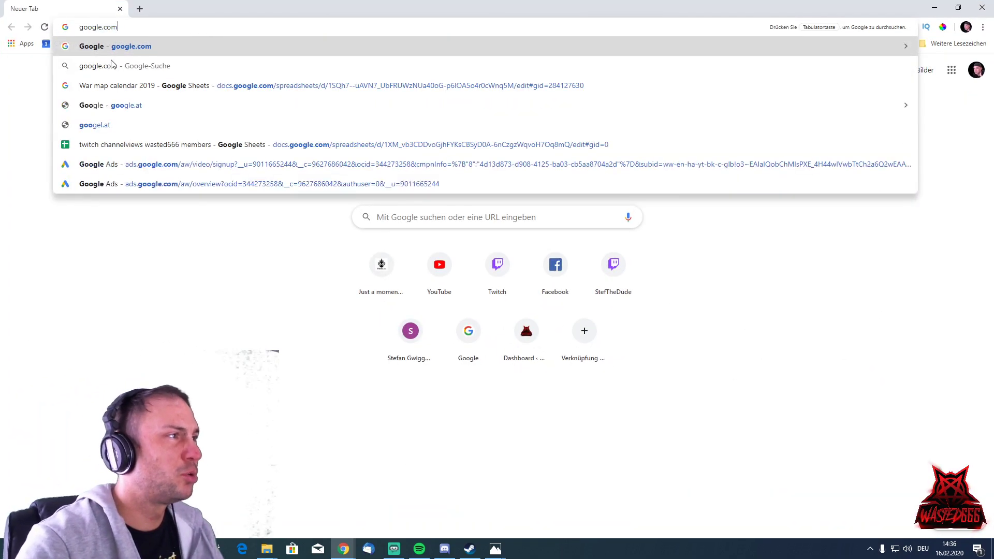
key(Return)
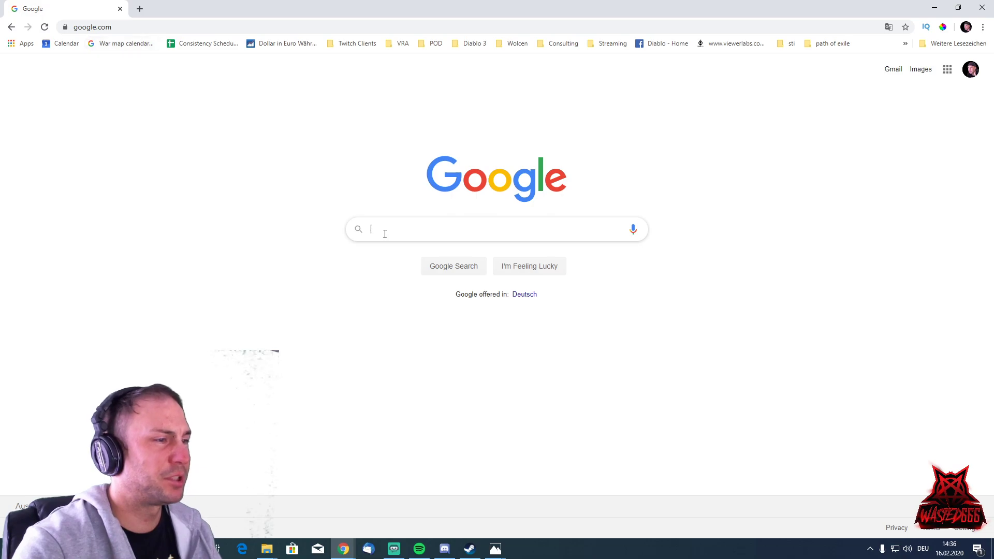
text(notepad )
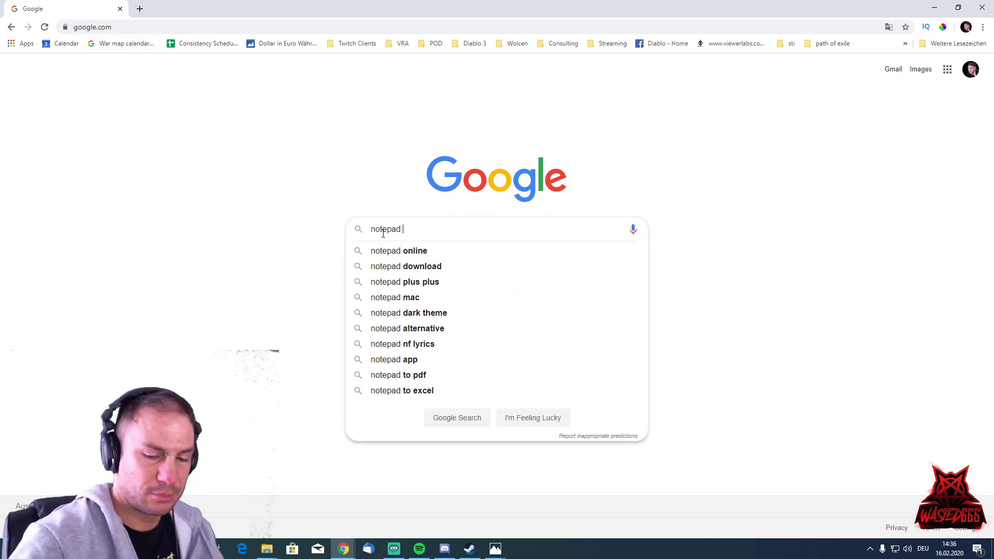
text(++)
key(Return)
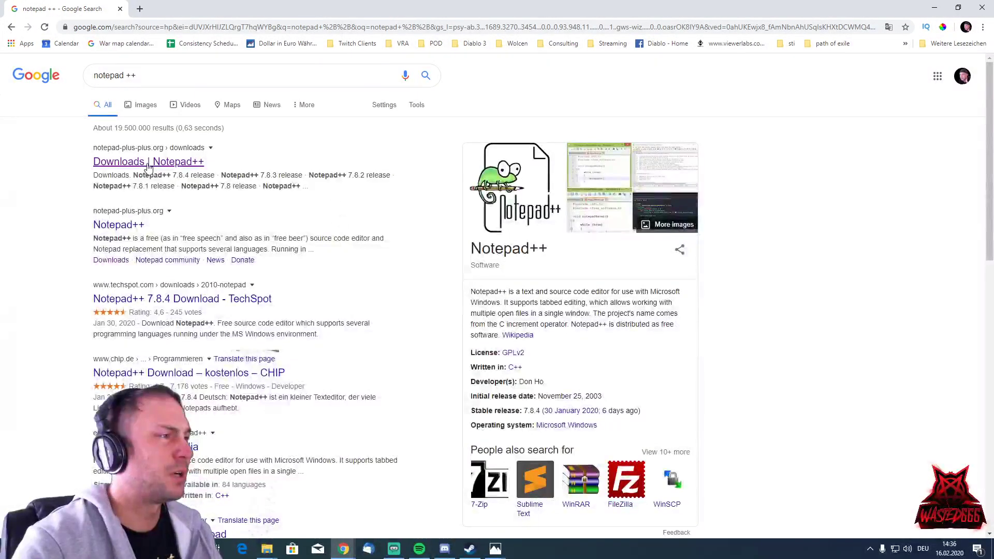
- Download the Notepad++ 7.8.4 installer from its release page to the desktop and close Chrome
click(148, 163)
click(512, 143)
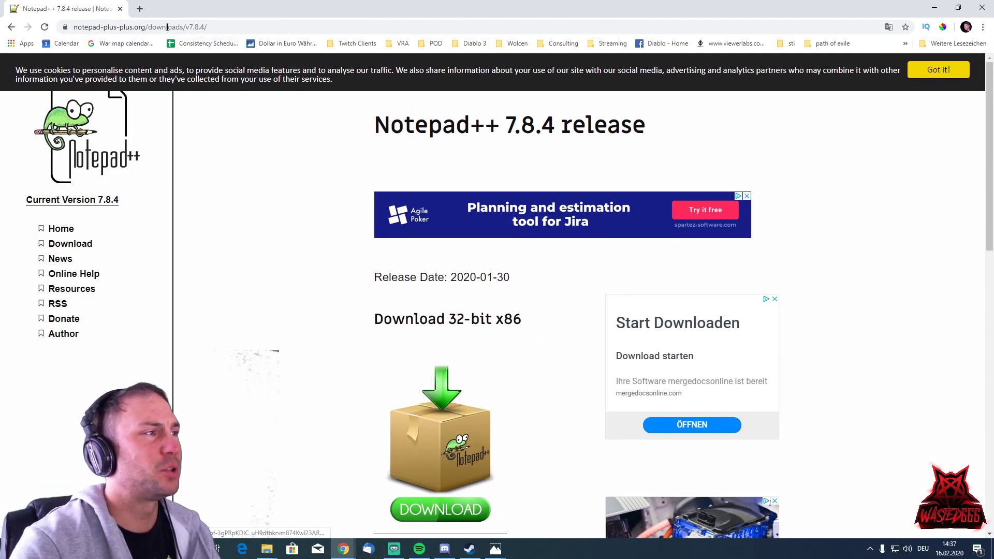
click(395, 425)
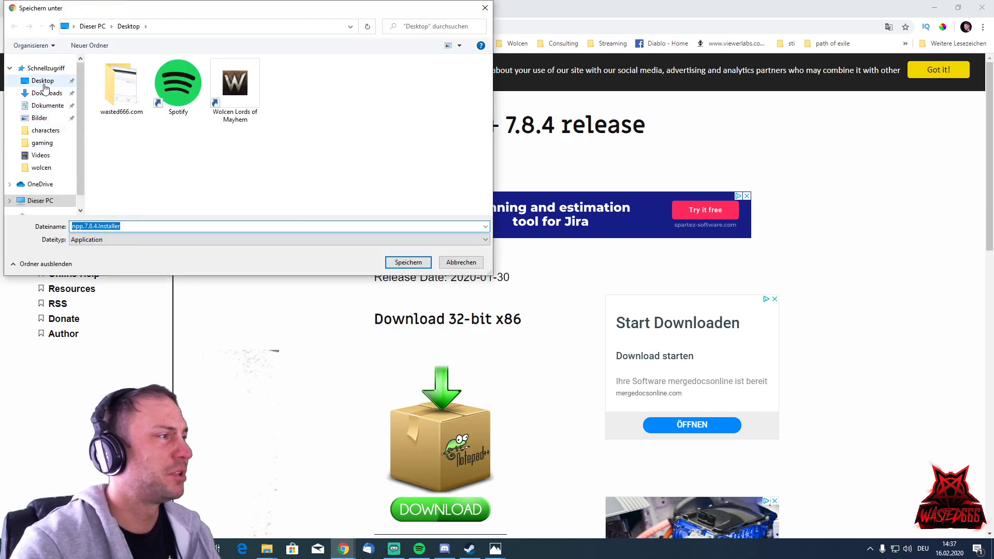
click(409, 264)
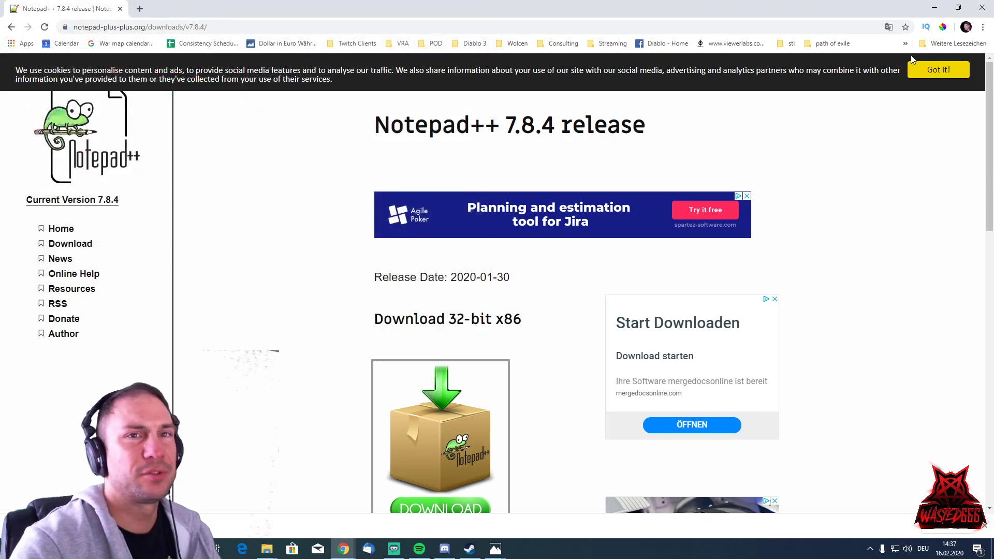
click(981, 7)
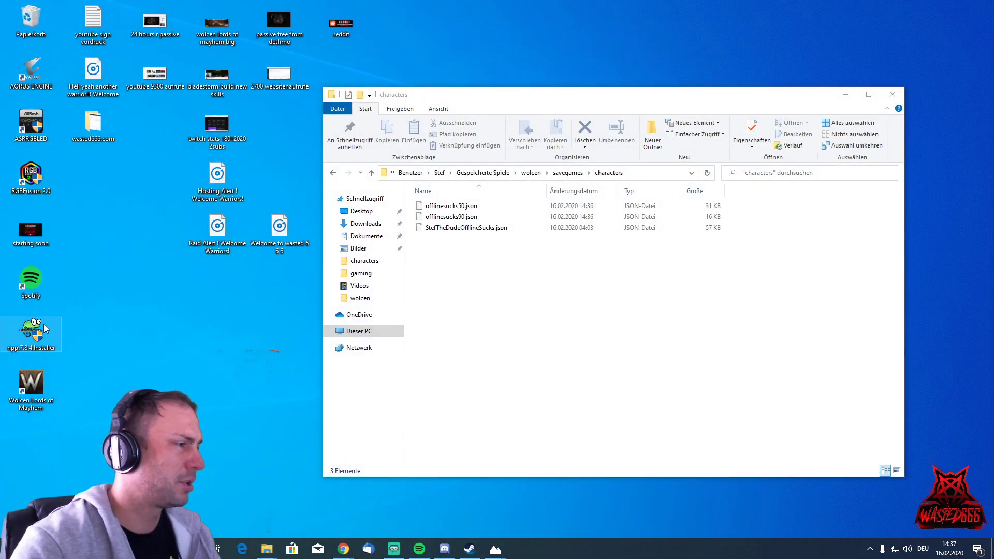
- Move the Notepad++ installer icon and bring up the context menu for offlinesucks90.json
drag(46, 328, 171, 329)
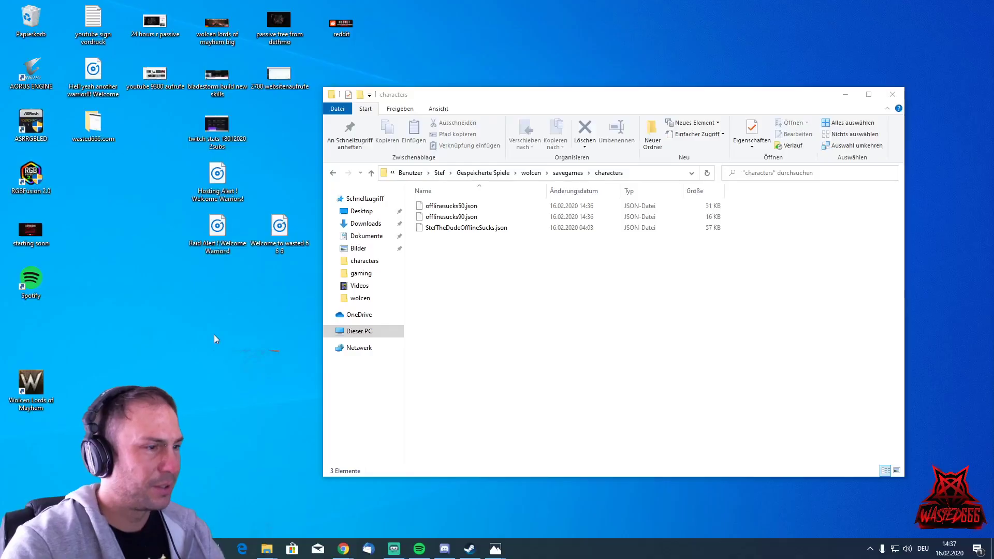
click(497, 310)
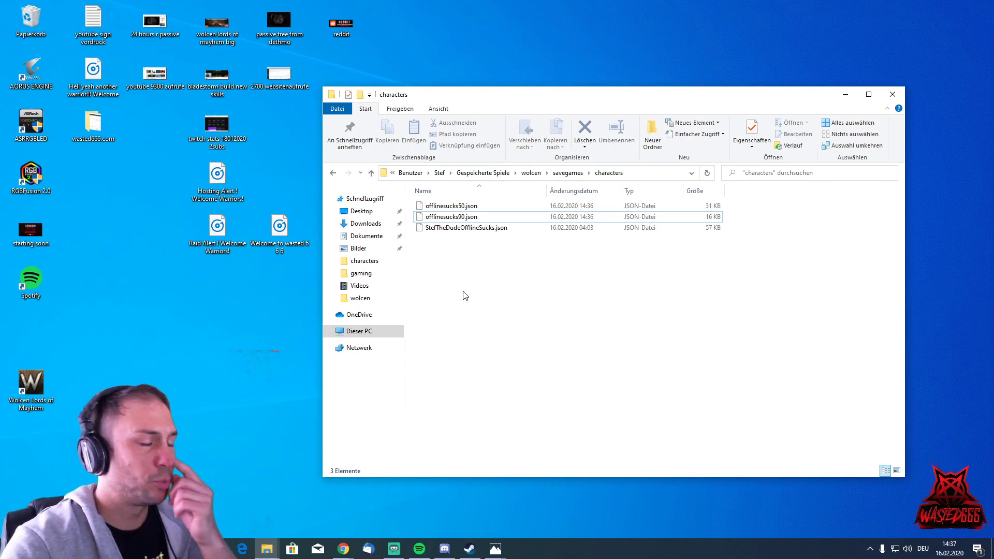
right_click(447, 219)
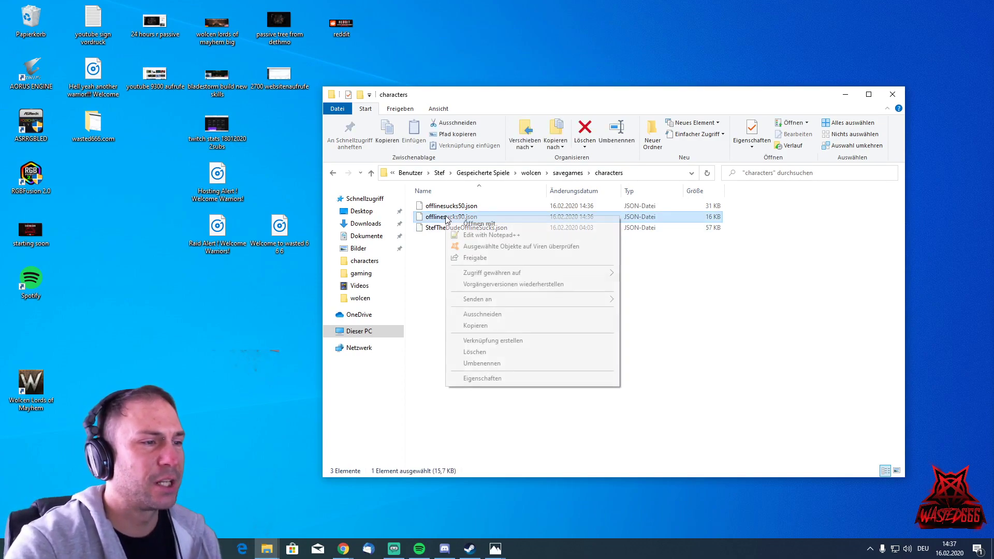
- Open offlinesucks90.json in Notepad++ and review the OfflineSucks name, Level 90 and skill entries
click(479, 235)
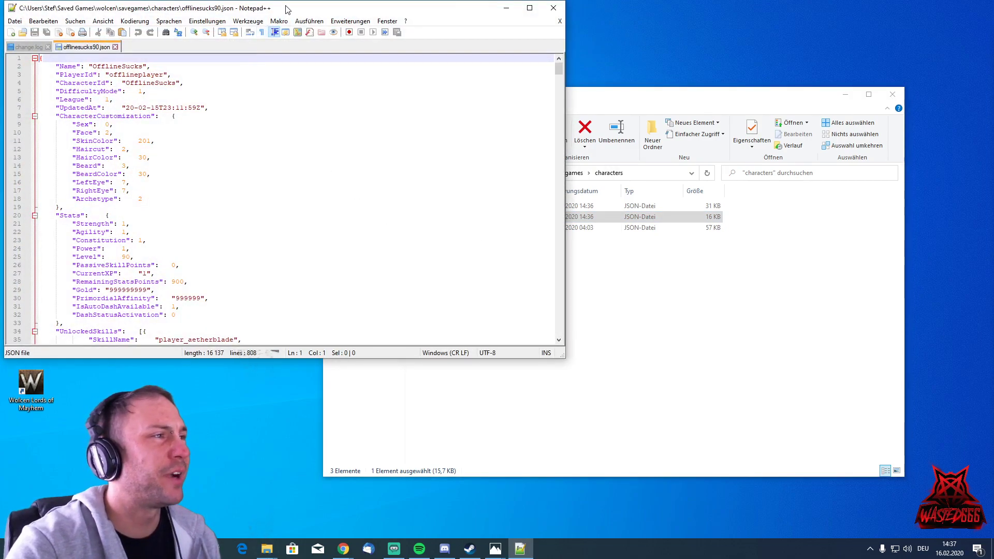
drag(286, 9, 492, 77)
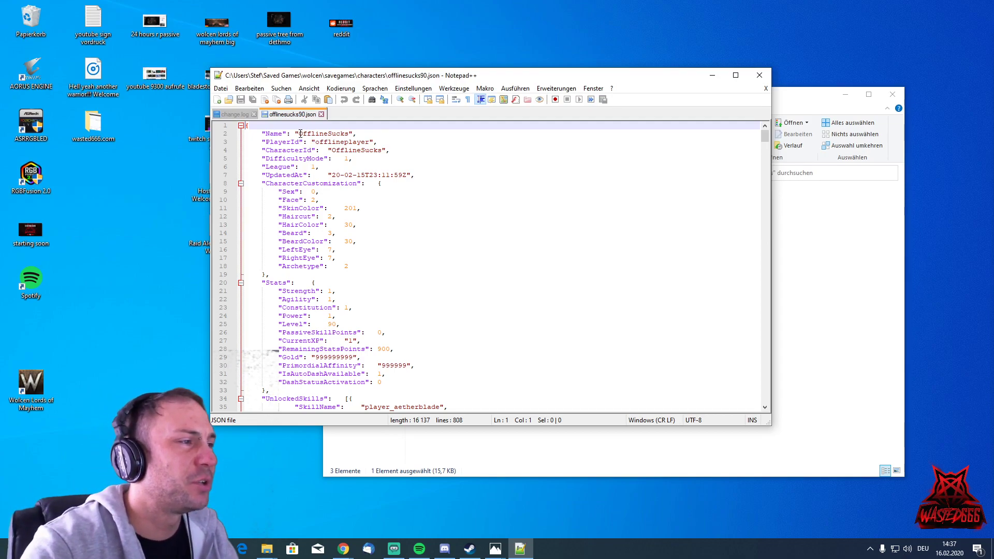
drag(300, 133, 311, 133)
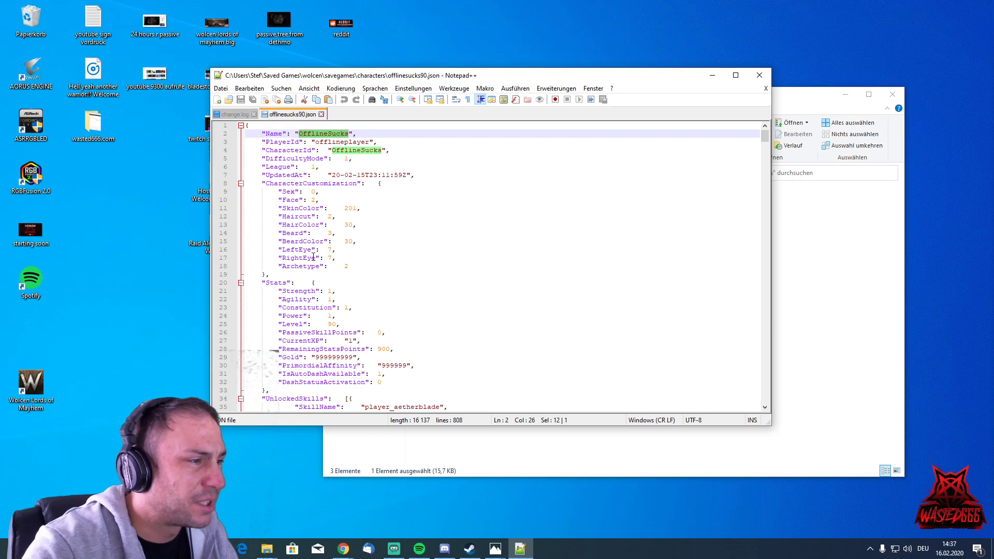
scroll(312, 262, down, 1)
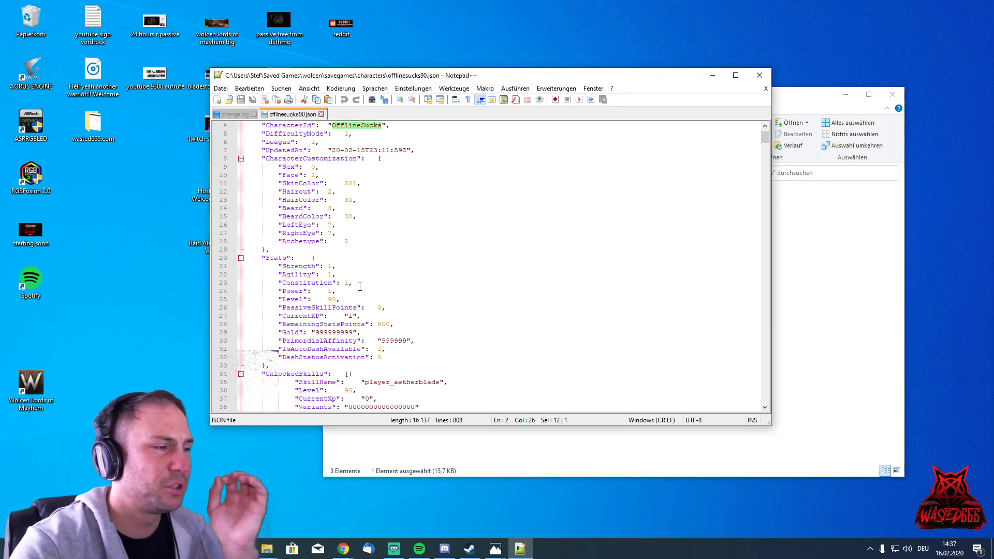
click(330, 300)
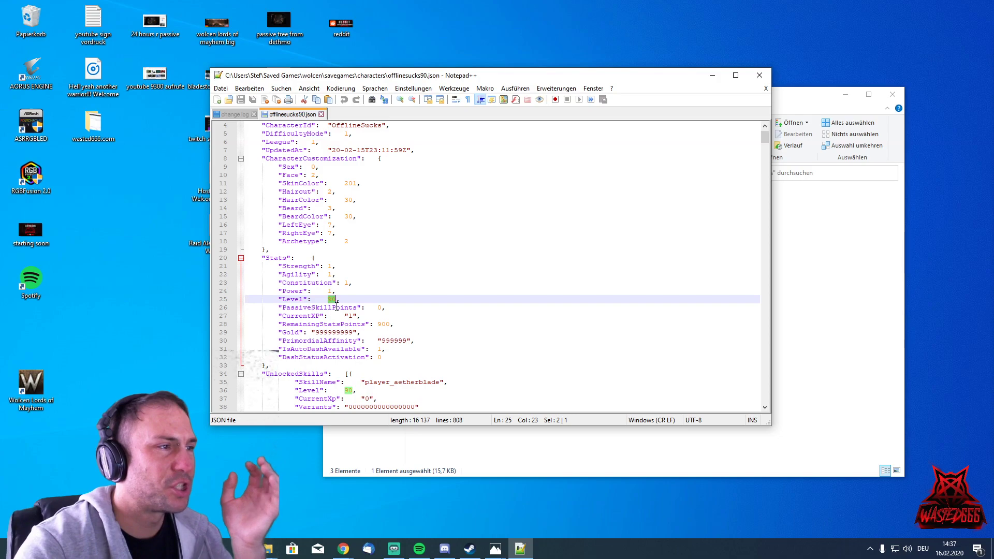
scroll(336, 303, down, 2)
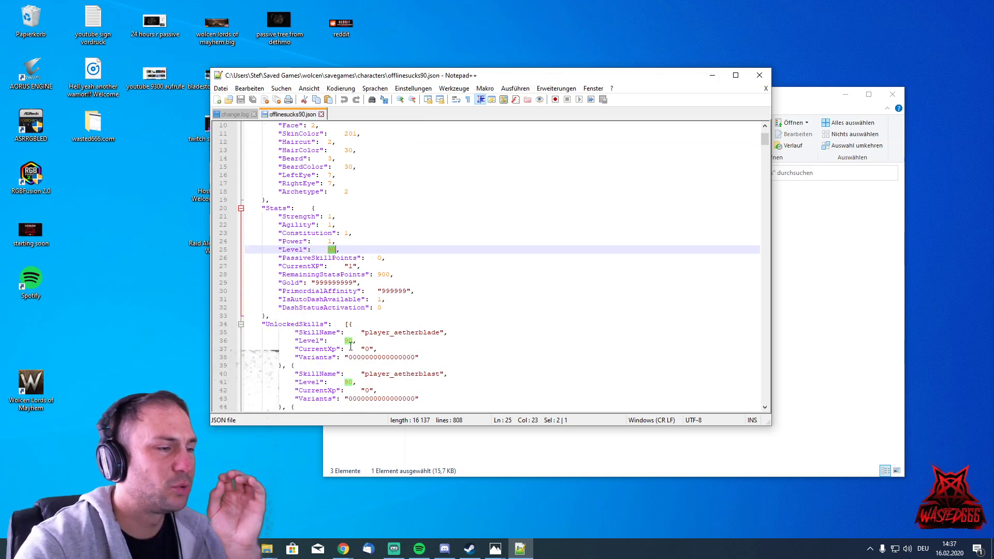
scroll(350, 345, down, 13)
scroll(350, 345, down, 20)
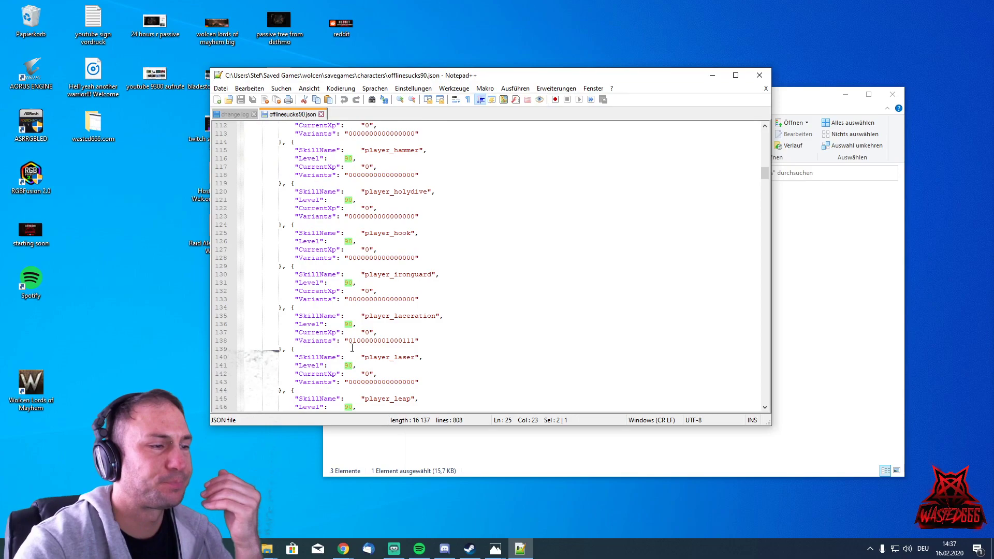
scroll(341, 318, down, 20)
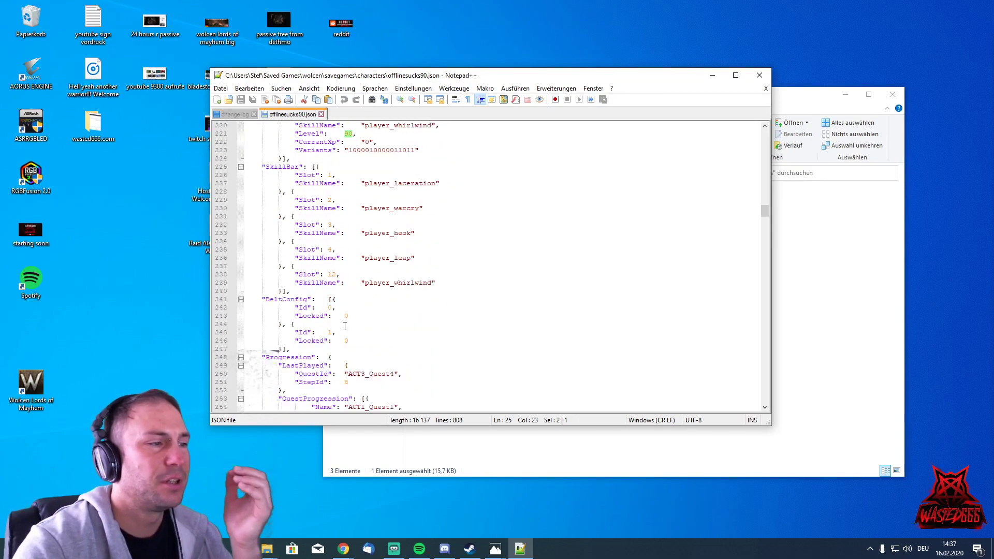
- Close the characters folder window and launch Wolcen: Lords of Mayhem from the desktop shortcut
click(758, 77)
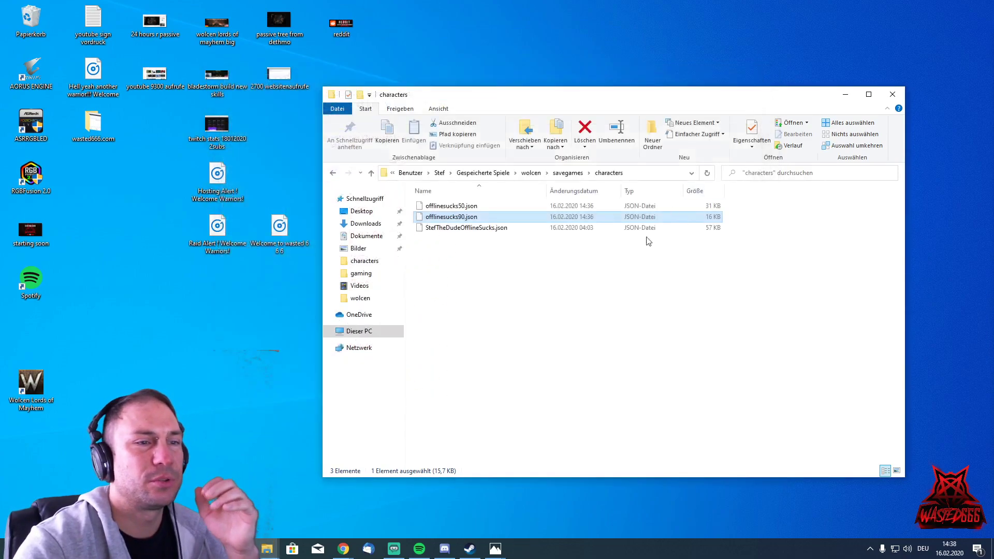
click(533, 318)
click(883, 99)
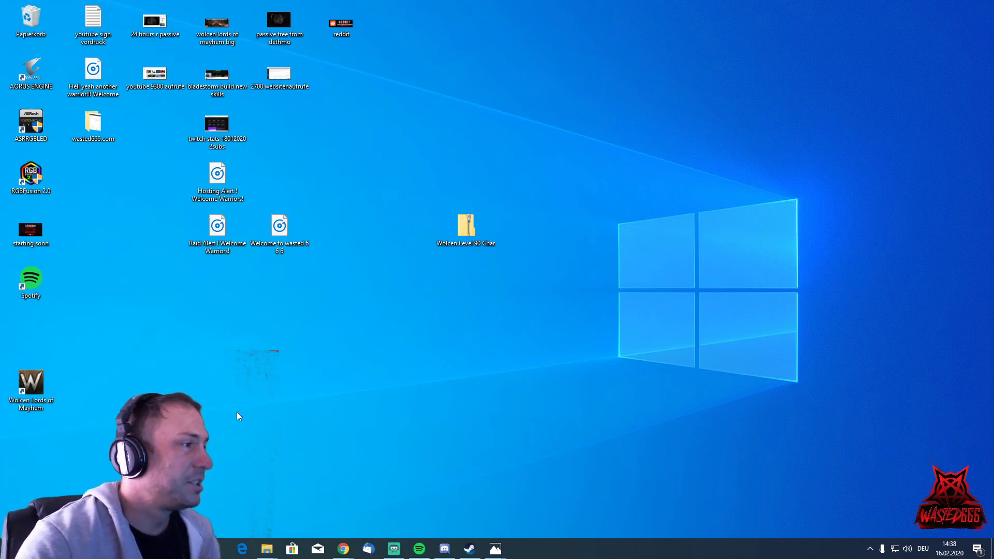
double_click(43, 382)
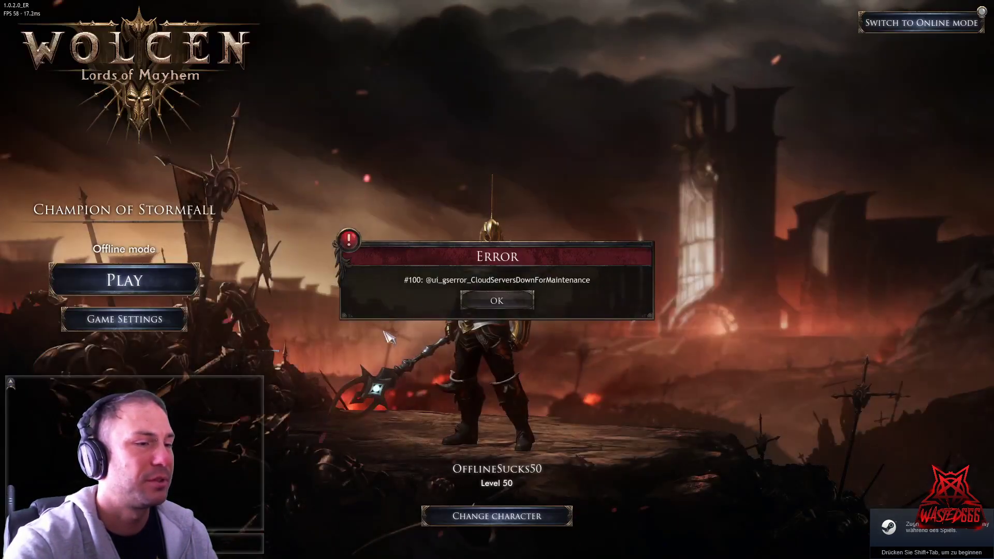
- Dismiss the cloud servers error and preview OfflineSucks, OfflineSucks50 and StefTheDudeOfflineSucks in the character list
key(Return)
click(497, 516)
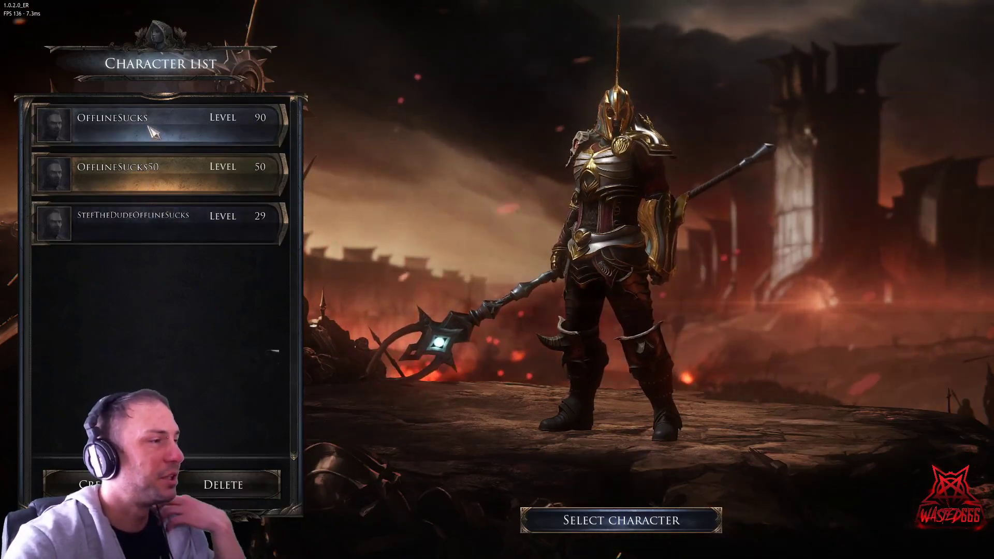
click(150, 133)
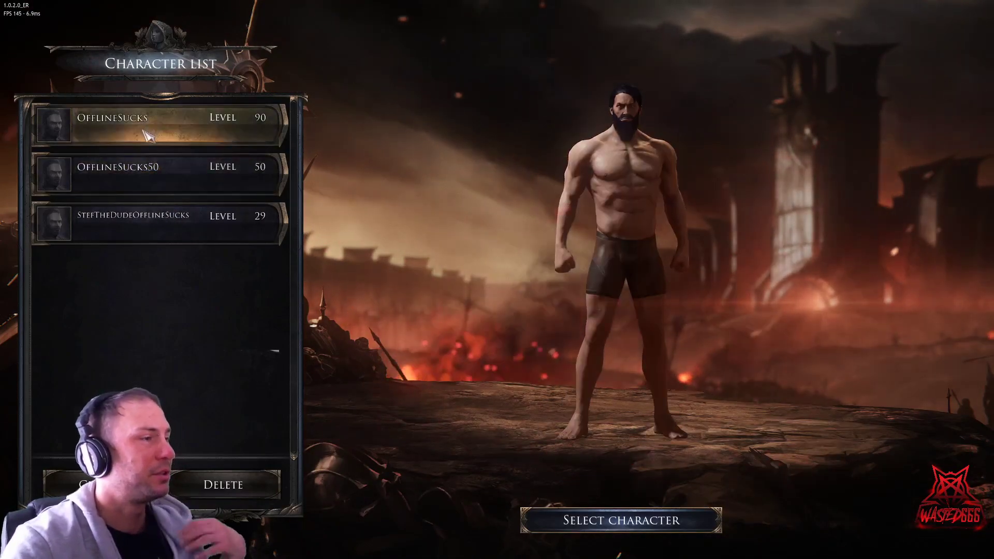
click(142, 189)
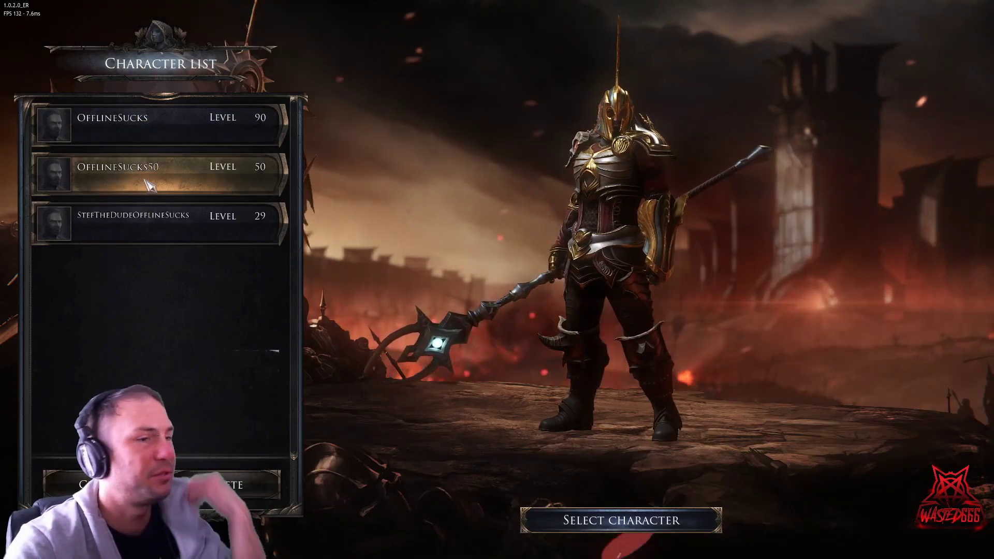
click(158, 131)
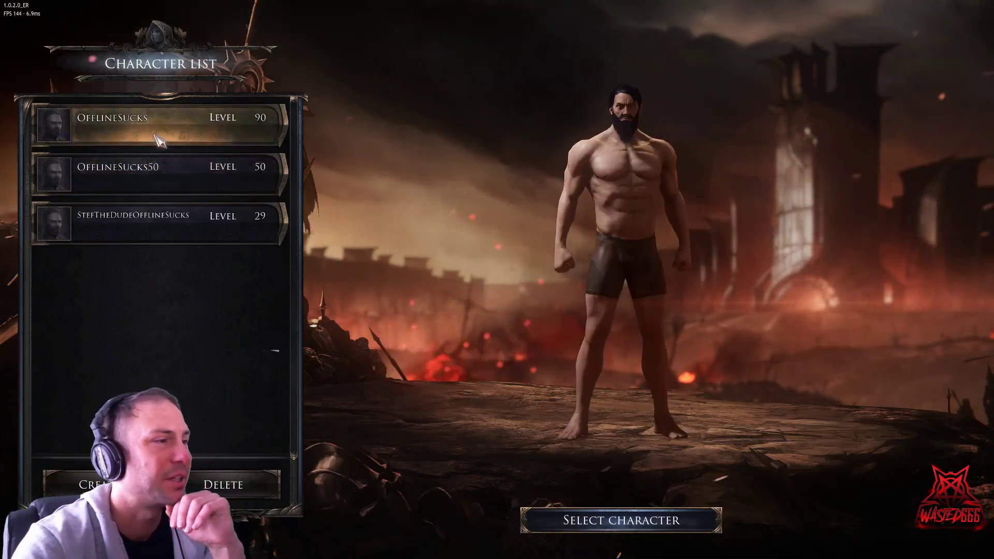
click(155, 173)
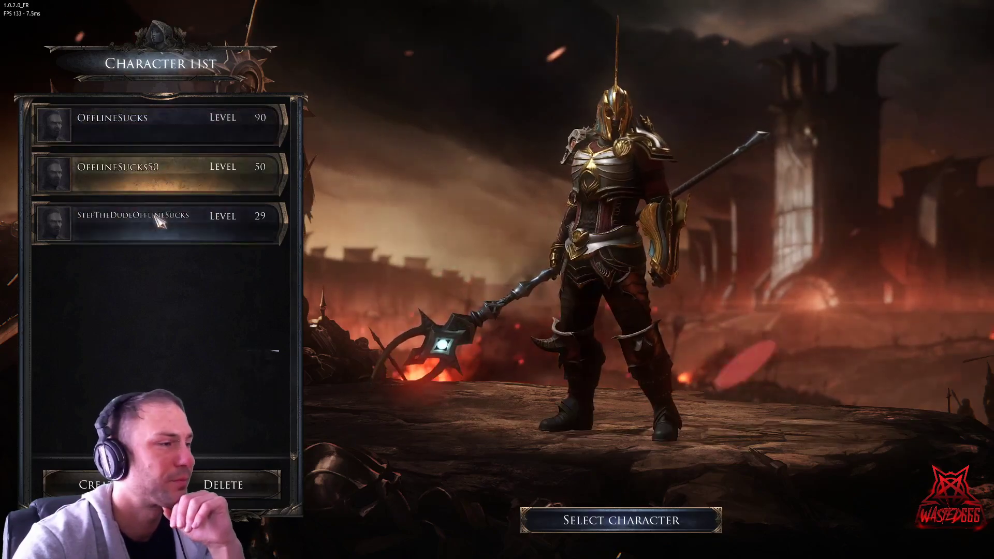
click(158, 220)
click(157, 174)
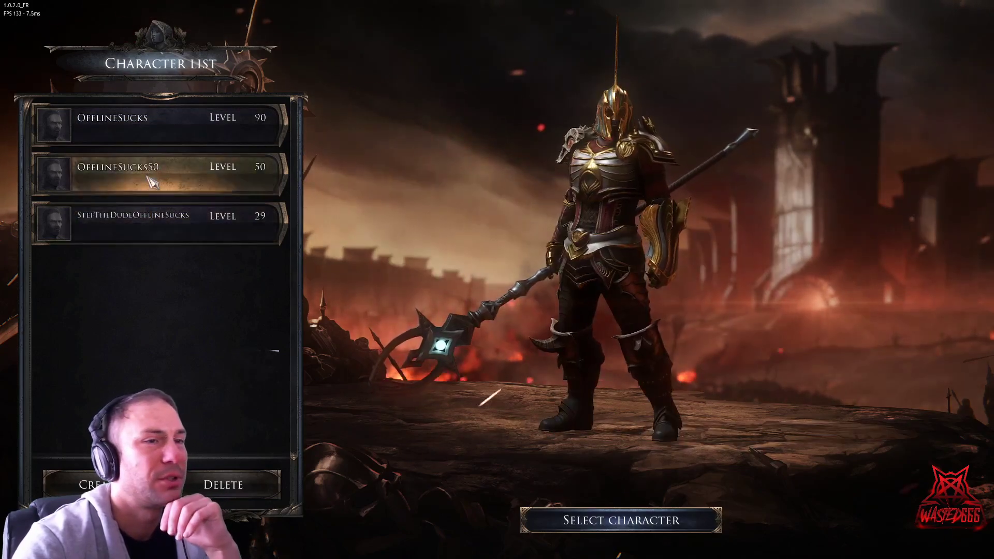
click(156, 142)
click(155, 174)
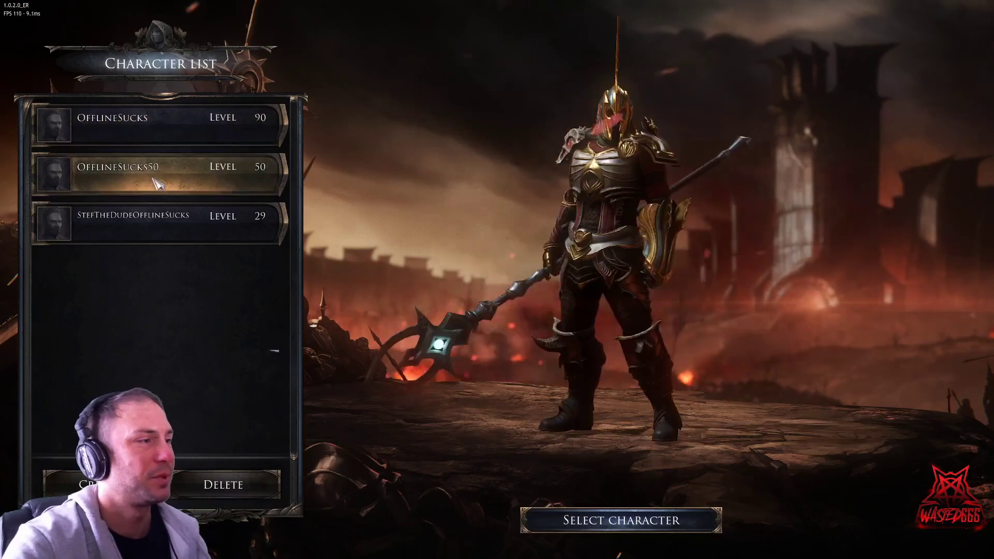
- Select the Level 90 OfflineSucks character and start playing
click(154, 128)
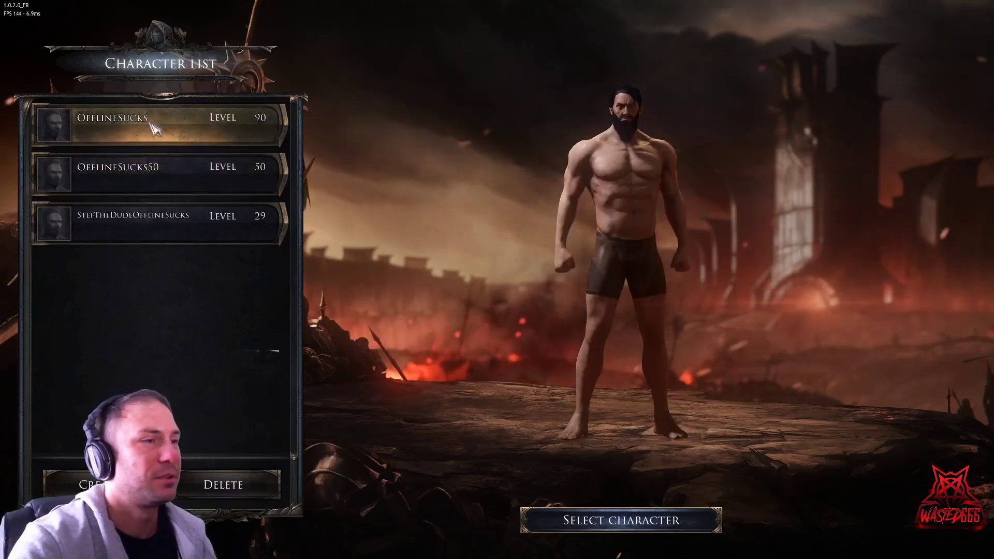
click(601, 519)
click(120, 288)
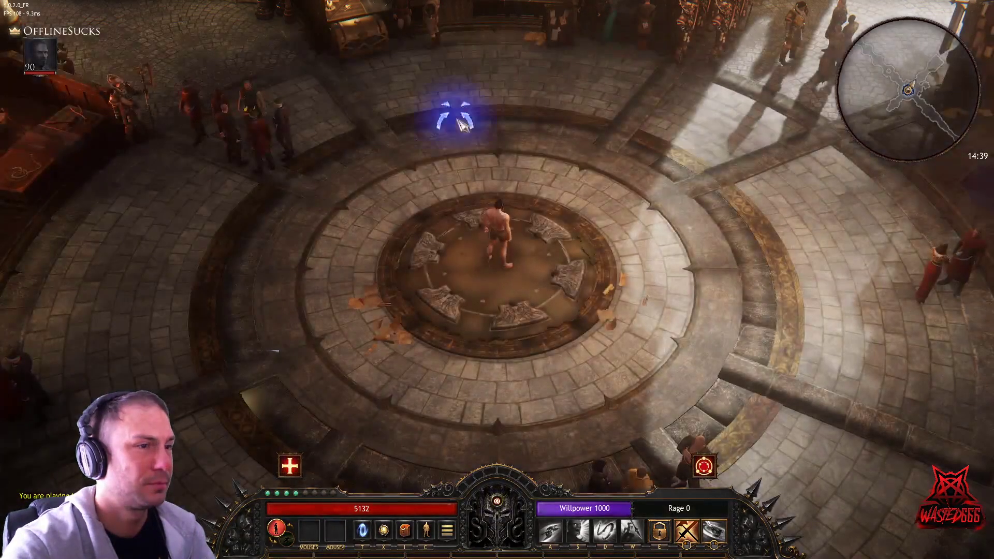
- Walk the Level 90 character across the town square to the merchant Mohabi, glancing at the inventory
click(497, 132)
key(i)
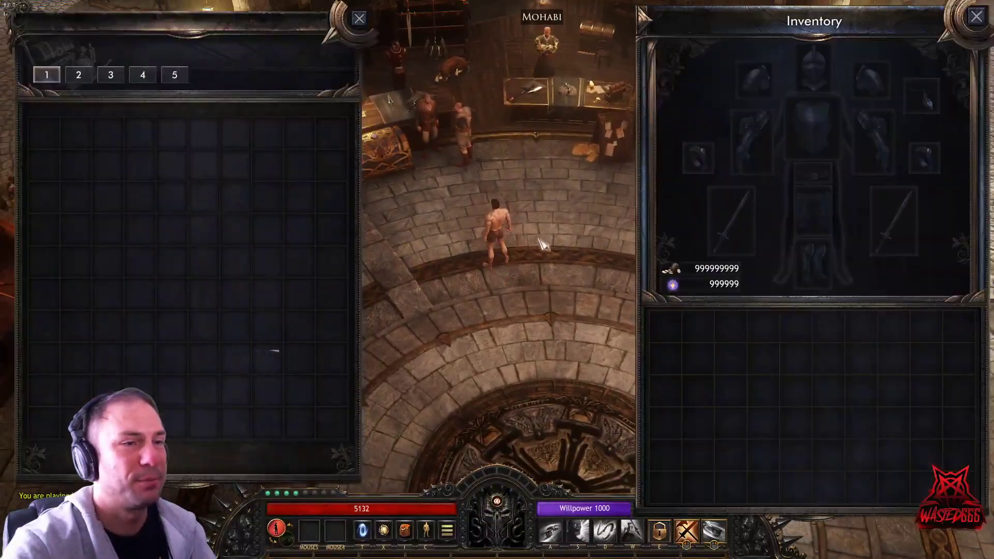
key(Escape)
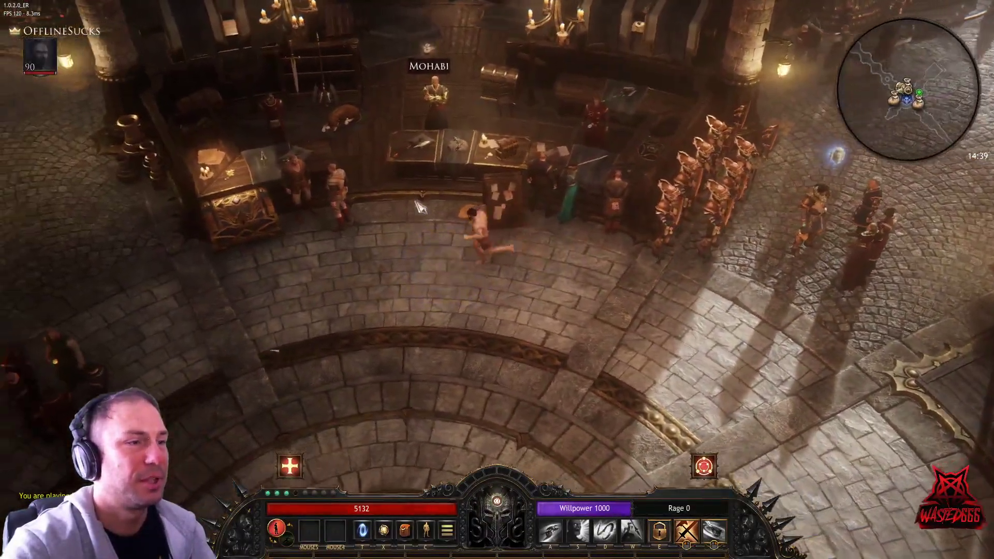
click(436, 103)
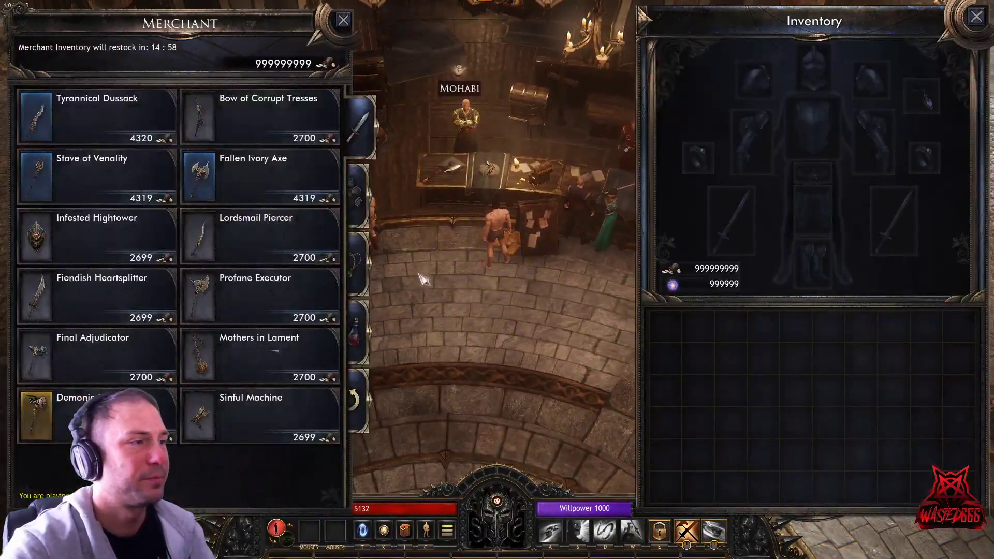
- Buy several weapons from Mohabi, including the Fiendish Heartsplitter, and equip the Demonic Gravitas warhammer
mouse_move(238, 196)
click(103, 412)
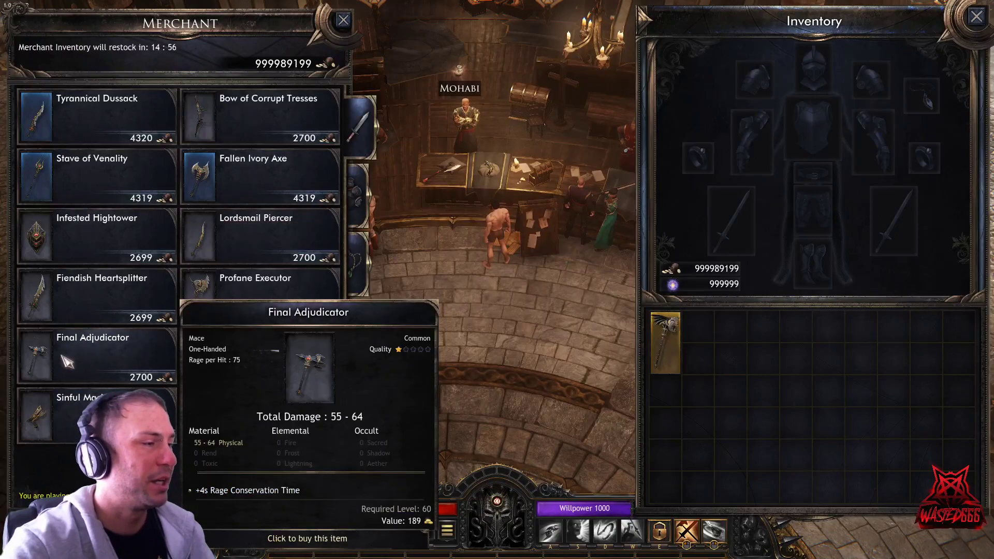
click(103, 357)
click(103, 238)
click(104, 176)
click(97, 235)
click(259, 228)
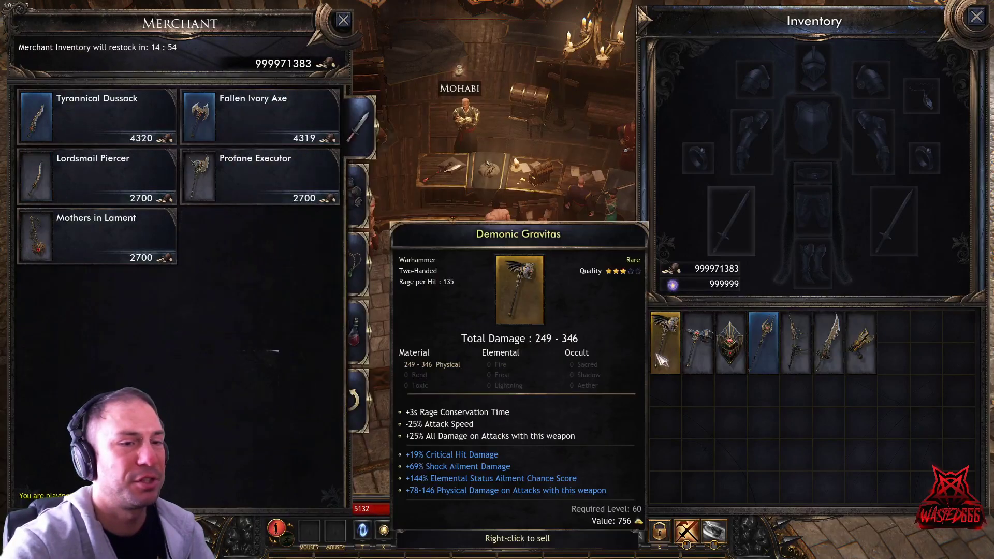
right_click(665, 342)
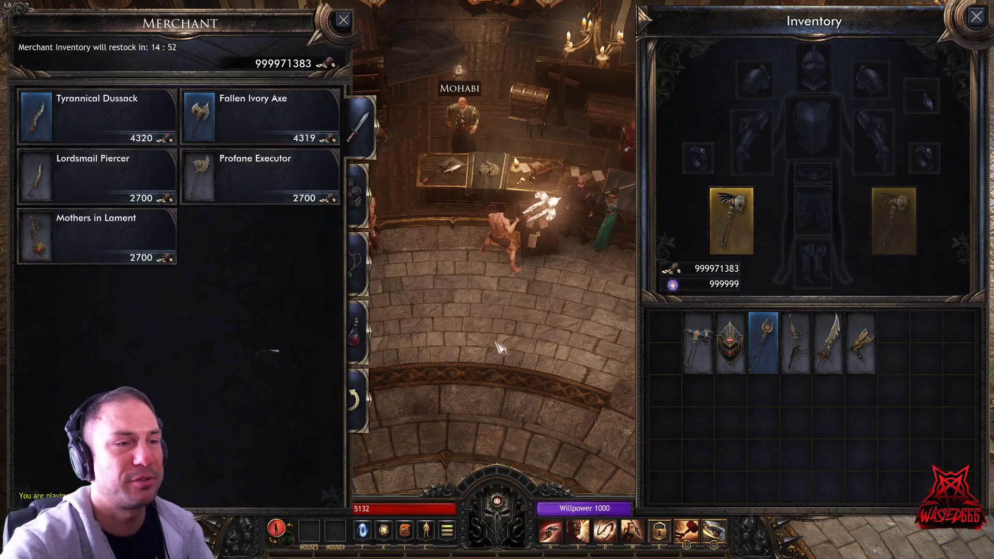
key(Escape)
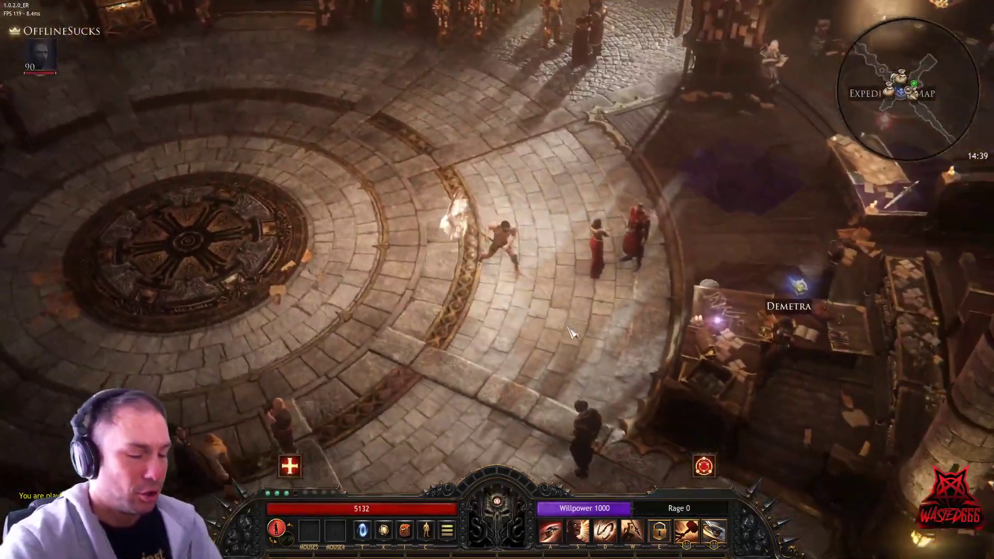
key(i)
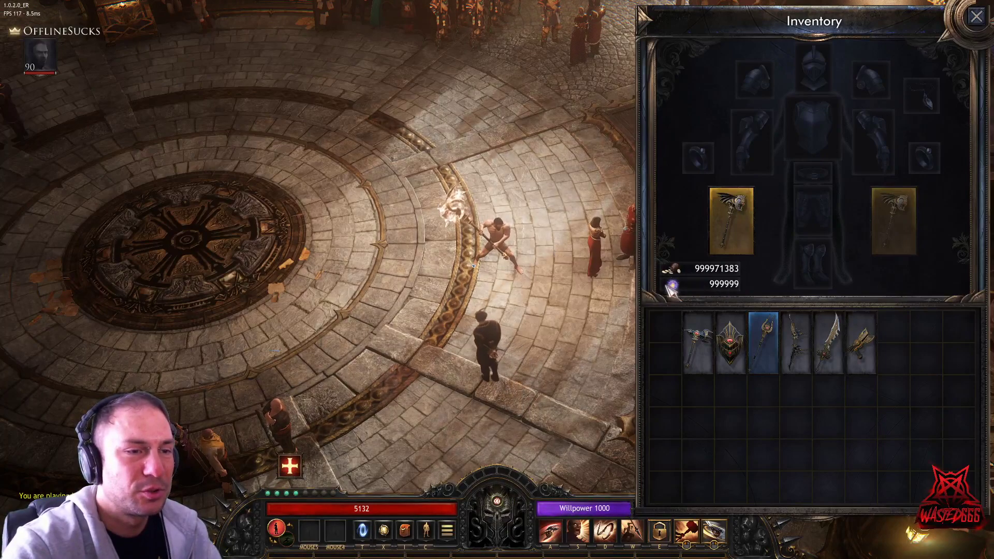
key(i)
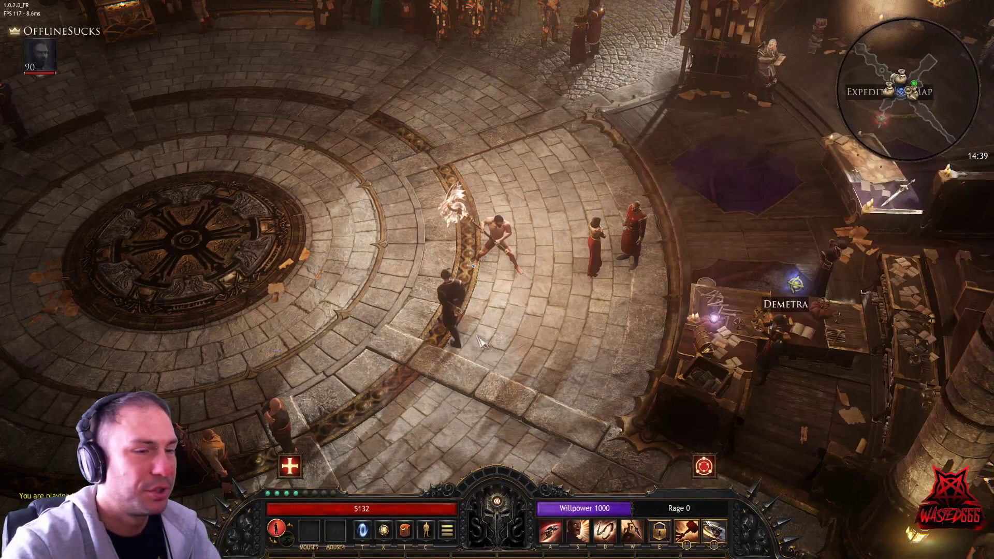
key(c)
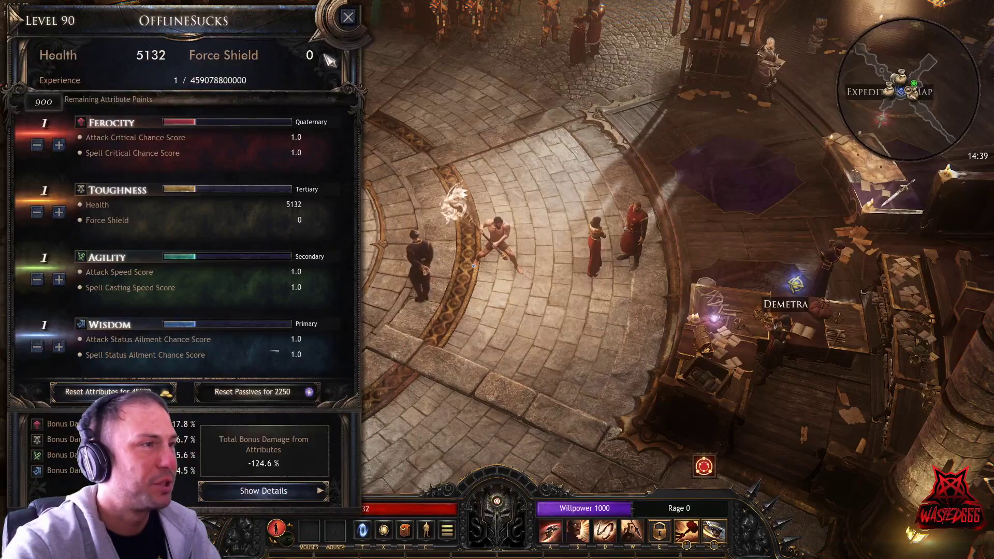
click(348, 19)
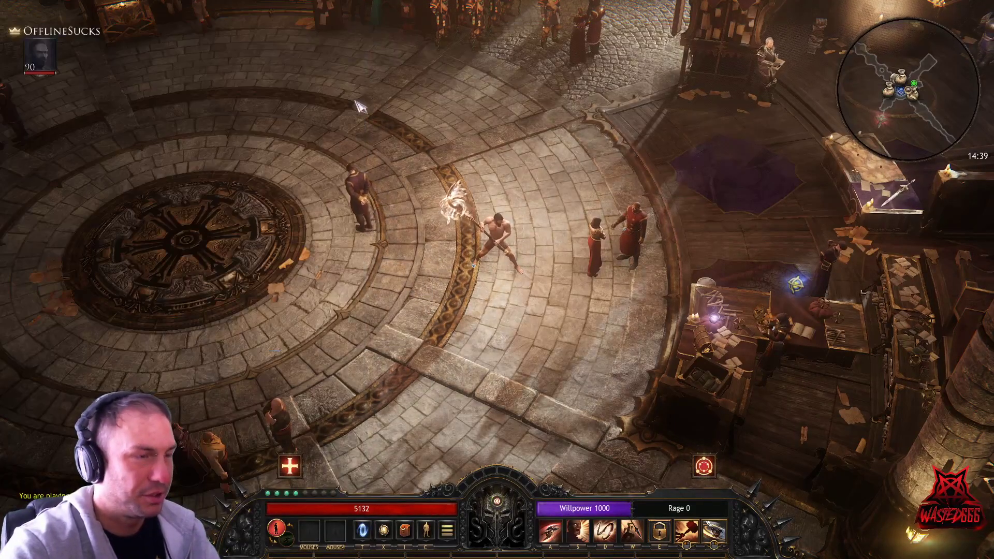
key(p)
key(p)
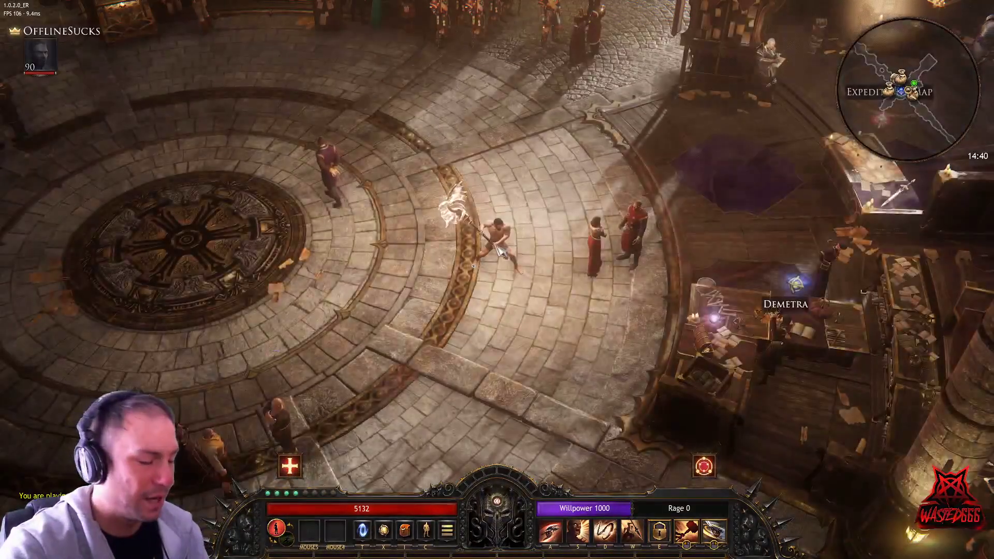
key(k)
scroll(231, 205, down, 3)
scroll(230, 204, down, 10)
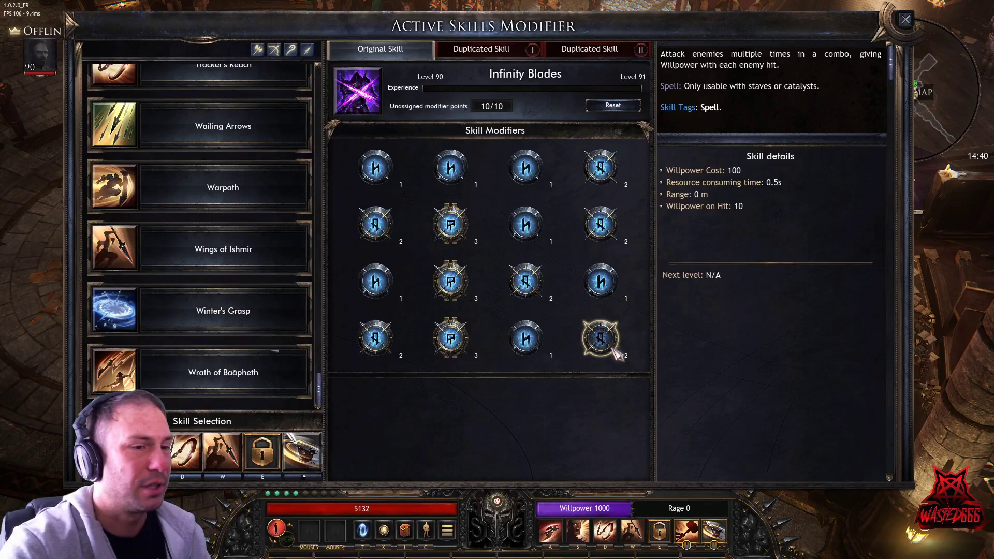
key(k)
- Walk the warhammer-wielding Level 90 character up the plaza toward the Mandates Board
click(538, 178)
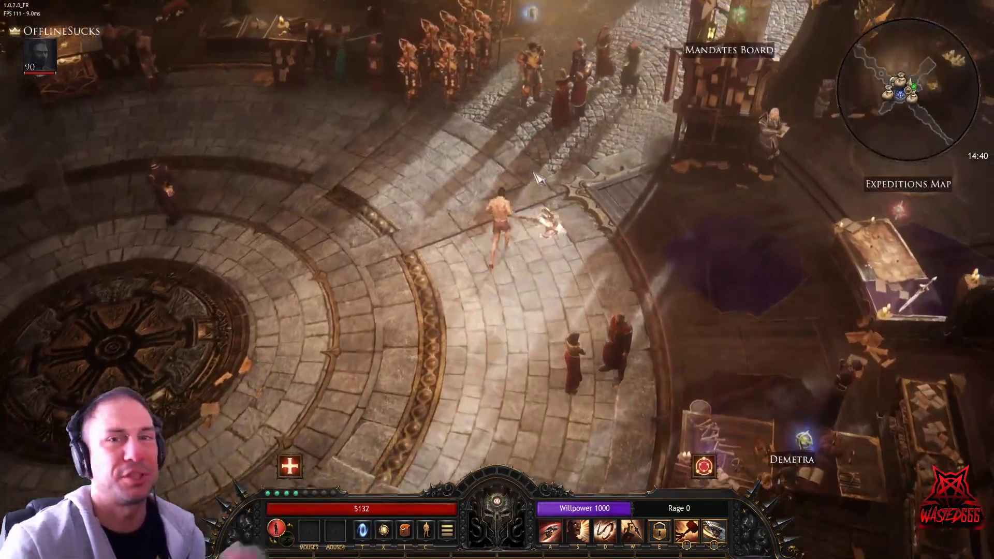